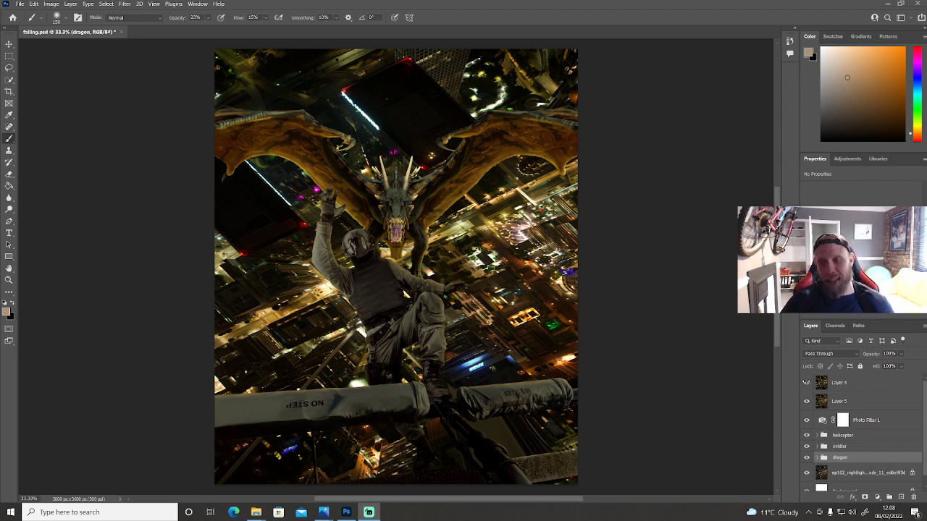
# - Hide all layers and groups above the white background, then show only the night-lights city image layer
pyautogui.moveTo(805, 384); pyautogui.dragTo(808, 478)
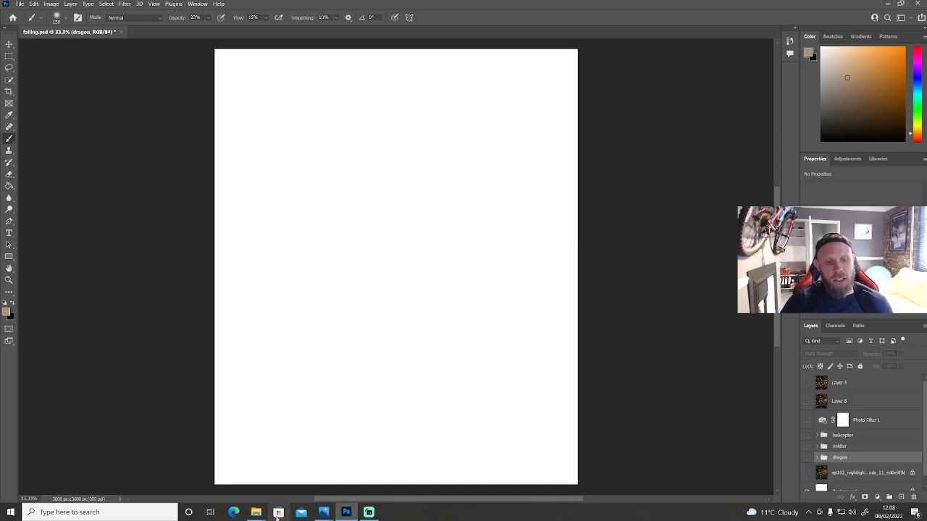
pyautogui.moveTo(321, 515)
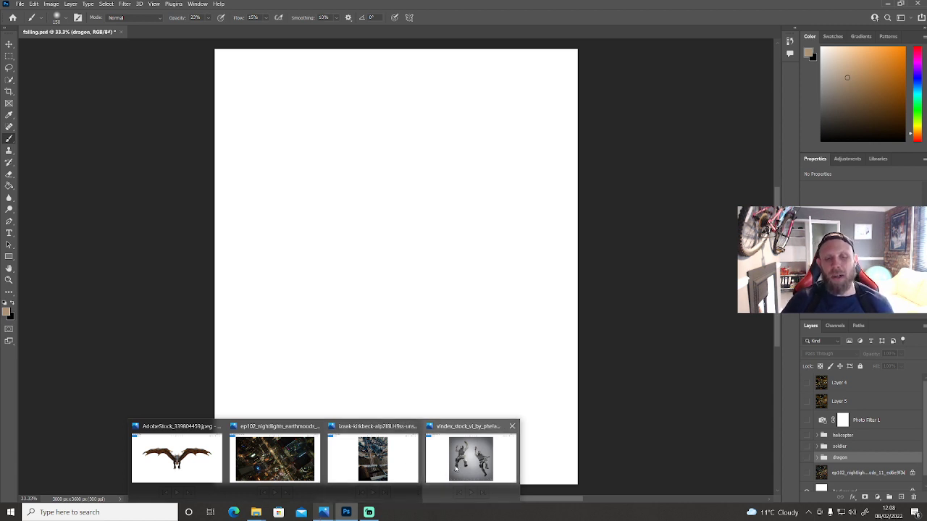
pyautogui.moveTo(463, 469)
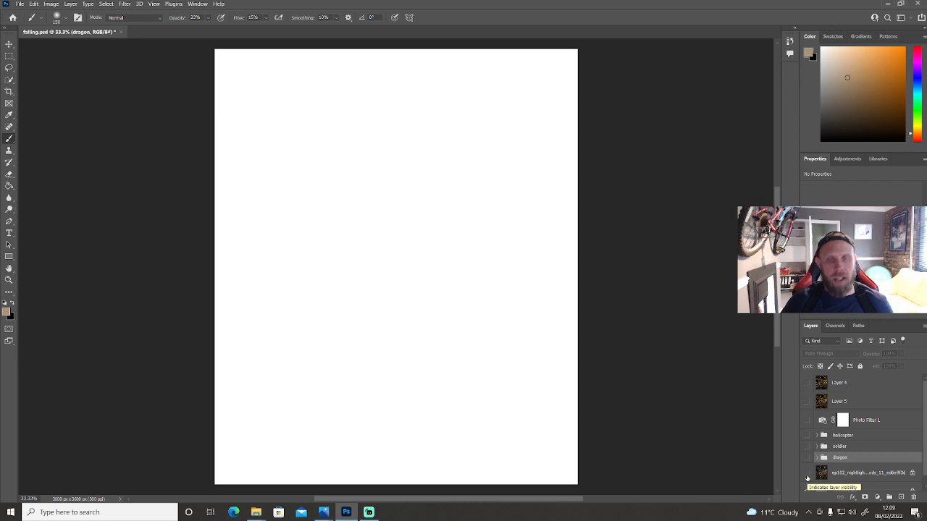
pyautogui.click(807, 473)
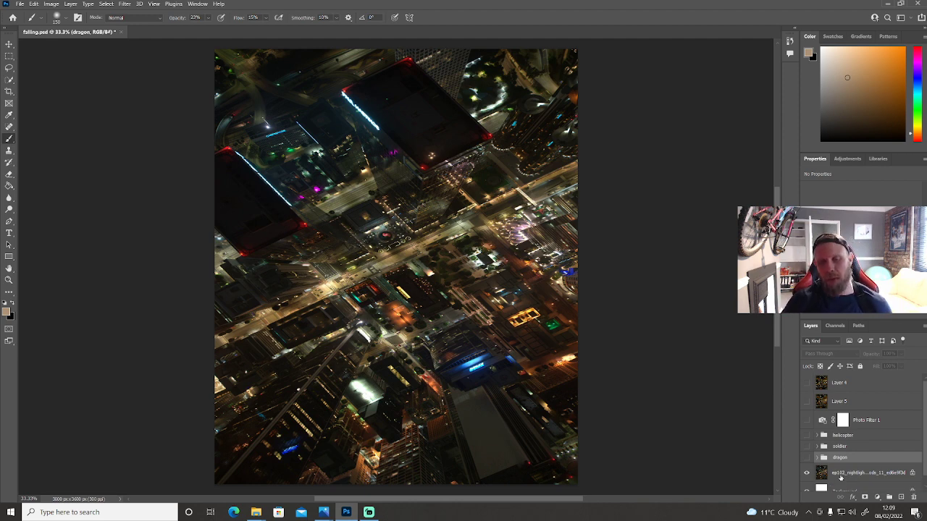
# - Show and expand the soldier group, then hide its four adjustment layers so only the unadjusted soldier cutout shows
pyautogui.click(807, 449)
pyautogui.click(817, 447)
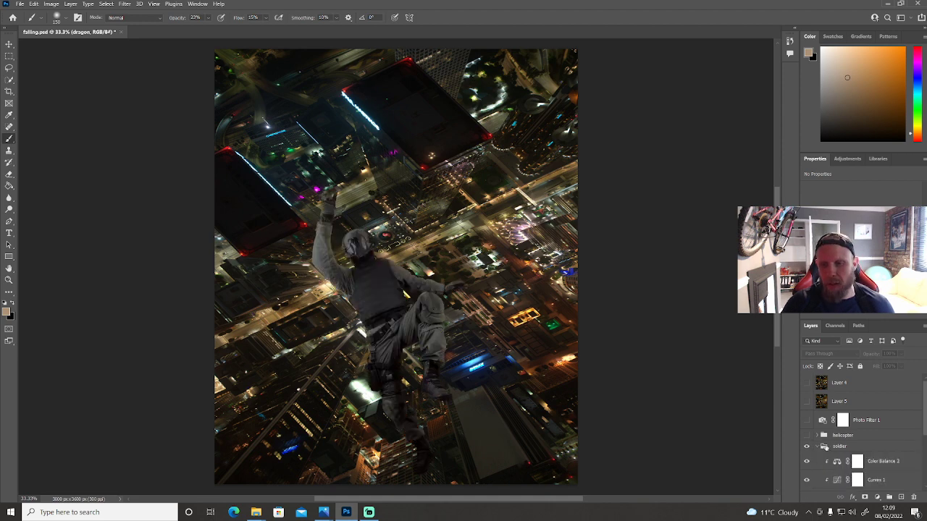
pyautogui.scroll(-1, 836, 445)
pyautogui.scroll(-1, 836, 444)
pyautogui.moveTo(806, 443); pyautogui.dragTo(806, 388)
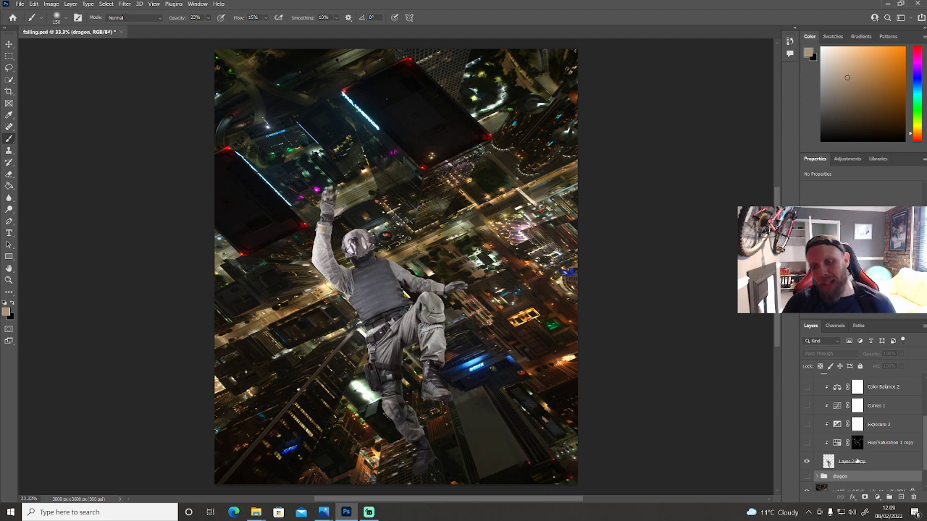
# - Turn the soldier's Exposure 2, Curves 1 and Color Balance 2 adjustments back on one after another
pyautogui.click(806, 443)
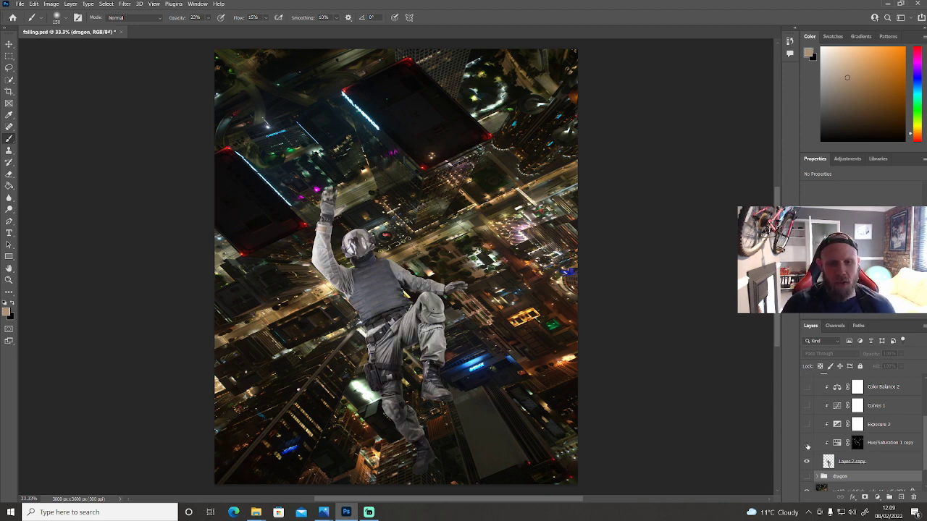
pyautogui.click(807, 424)
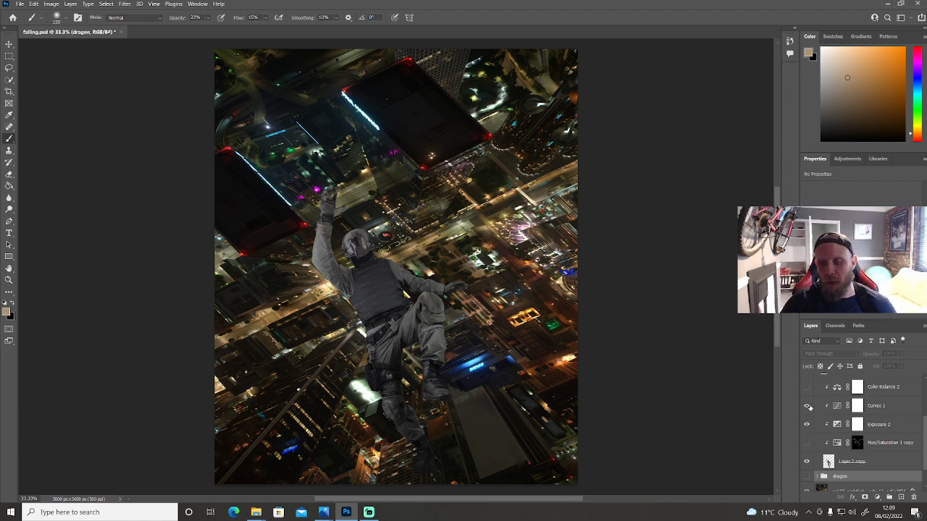
pyautogui.click(807, 406)
pyautogui.scroll(1, 810, 407)
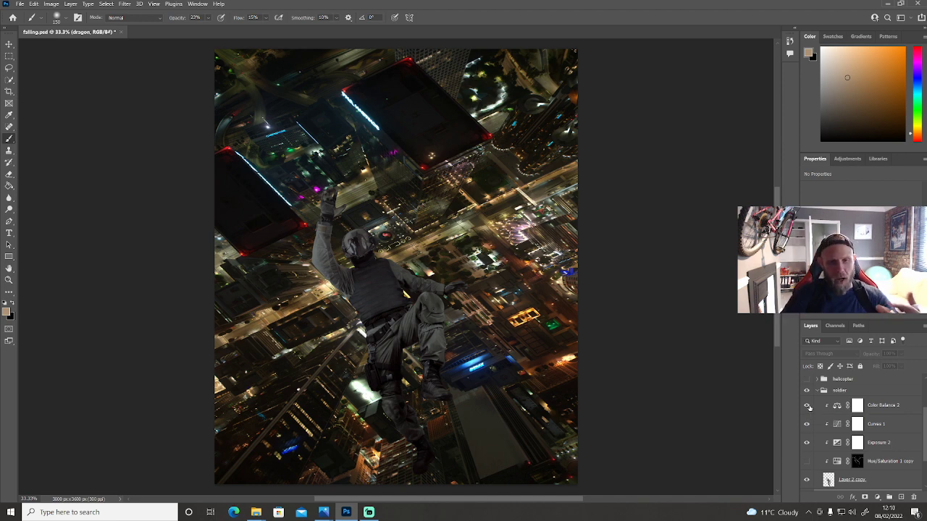
# - Toggle the soldier's Hue/Saturation 1 copy adjustment to compare its effect, leaving it switched on
pyautogui.click(807, 462)
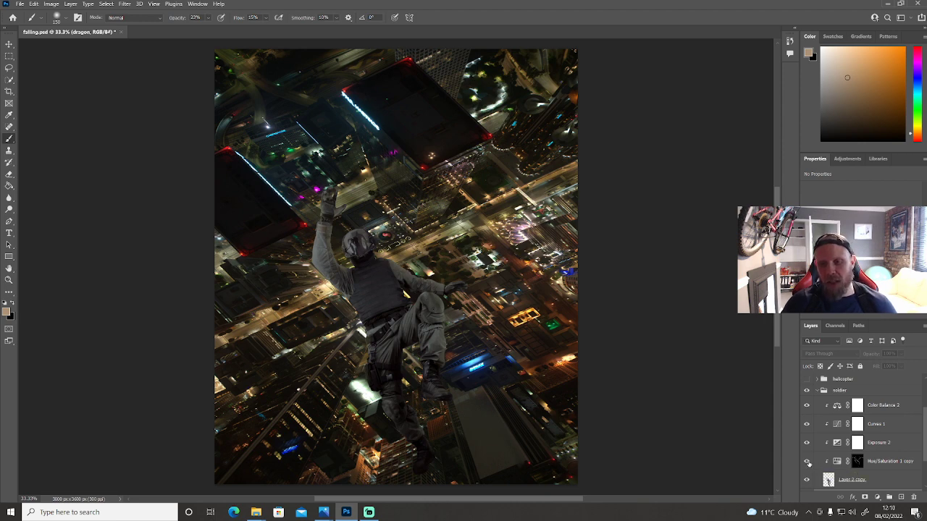
pyautogui.click(808, 462)
pyautogui.click(808, 463)
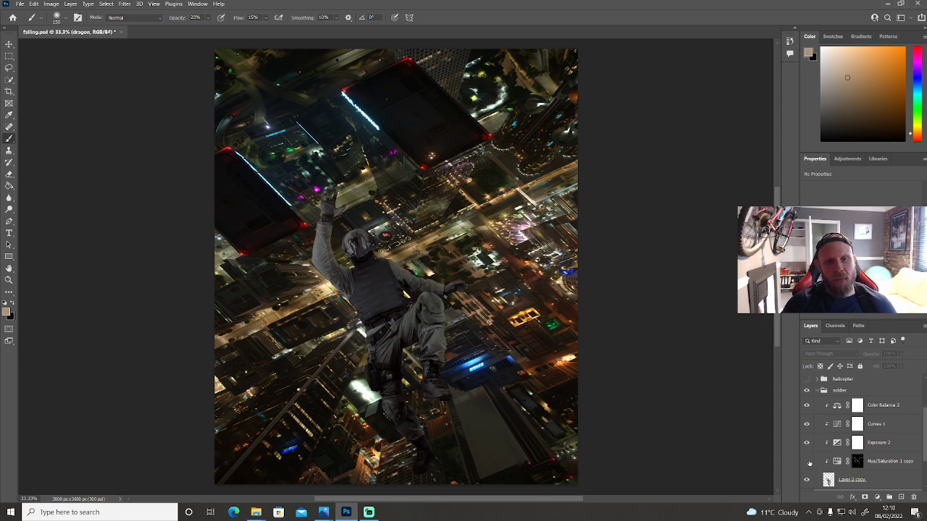
pyautogui.click(808, 463)
pyautogui.click(807, 463)
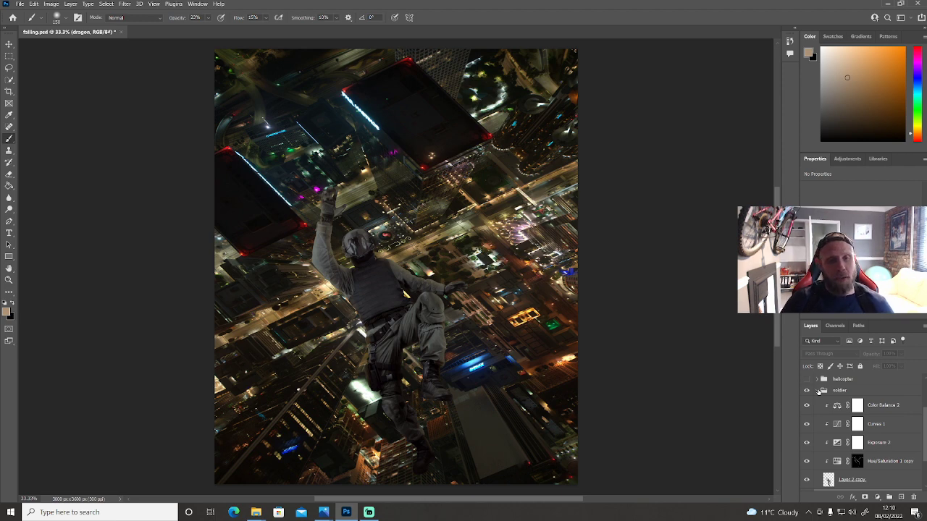
# - Collapse the soldier group, then show and expand the dragon group
pyautogui.click(818, 391)
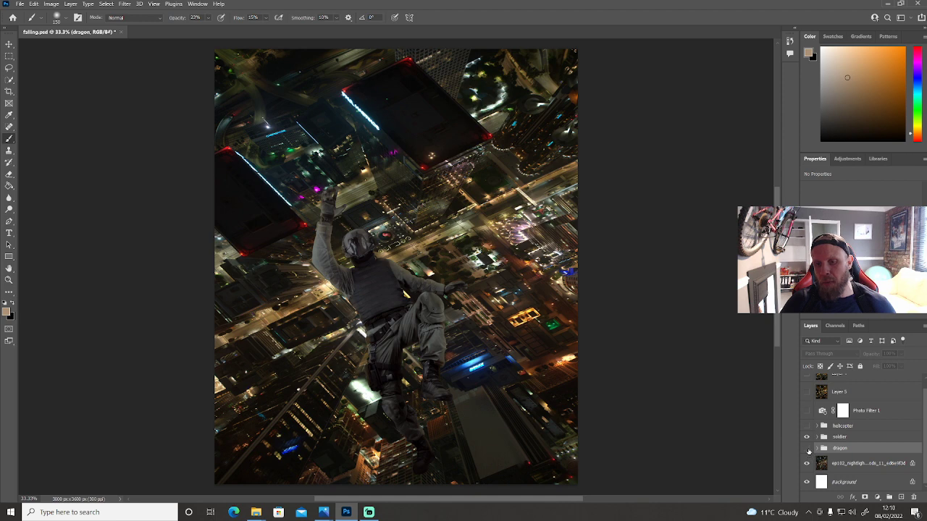
pyautogui.click(807, 448)
pyautogui.click(816, 449)
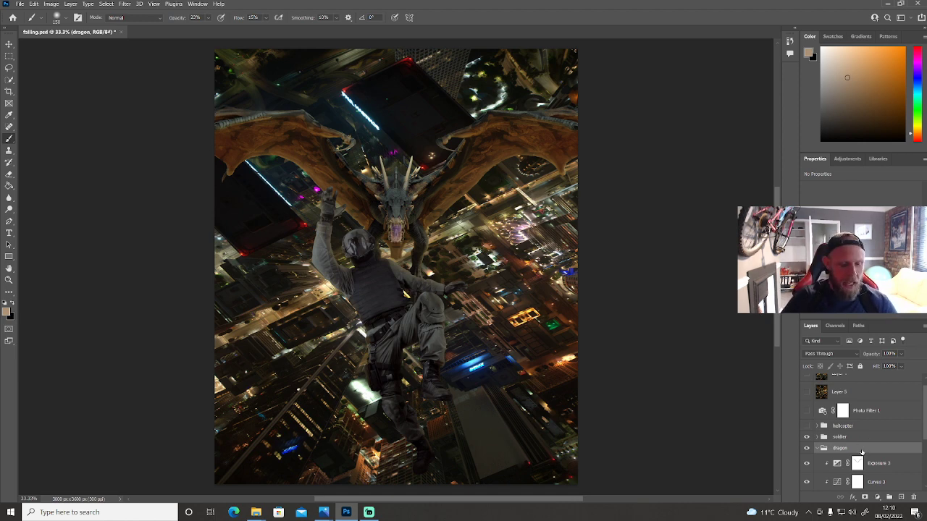
pyautogui.hotkey('ctrl', 't')
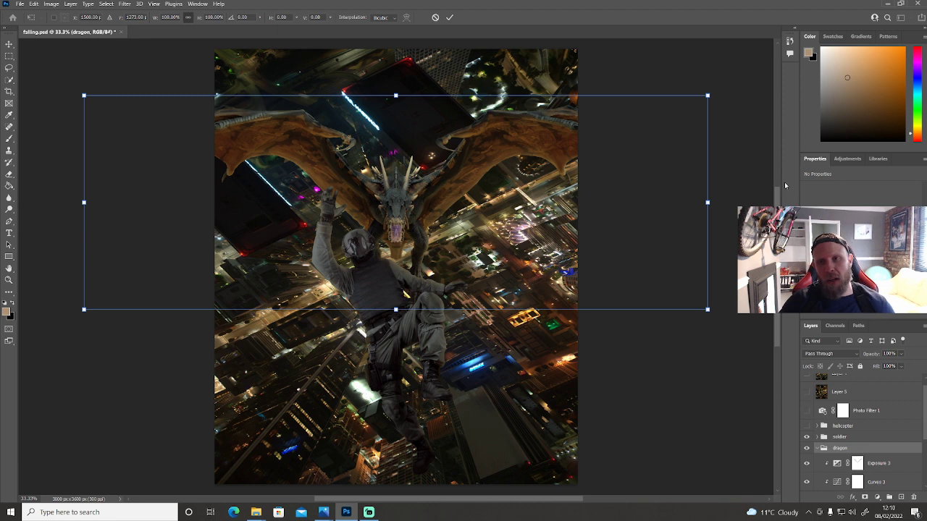
pyautogui.moveTo(707, 96); pyautogui.dragTo(759, 77)
pyautogui.moveTo(654, 133); pyautogui.dragTo(539, 196)
pyautogui.moveTo(645, 373); pyautogui.dragTo(793, 442)
pyautogui.moveTo(645, 354); pyautogui.dragTo(583, 270)
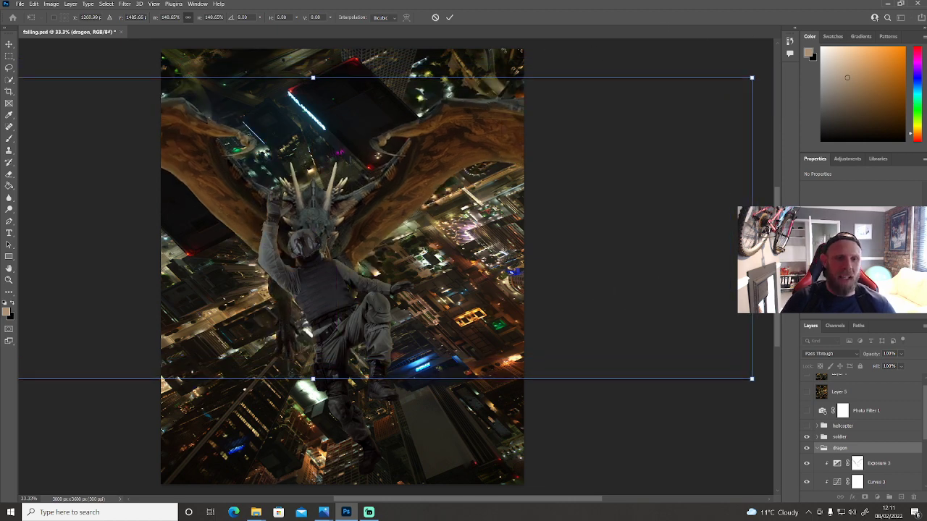
pyautogui.moveTo(442, 201)
pyautogui.mouseDown()
pyautogui.moveTo(451, 165)
pyautogui.moveTo(446, 188)
pyautogui.mouseUp()
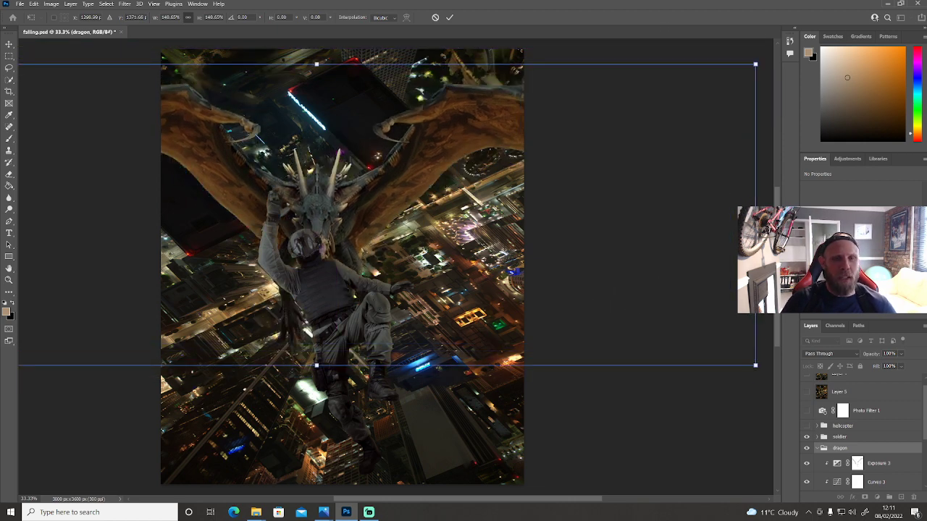
pyautogui.click(435, 16)
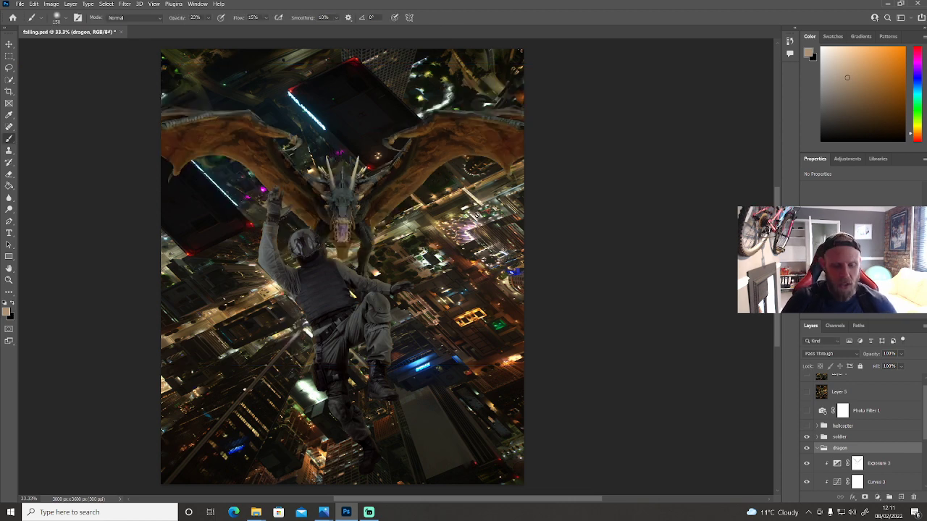
# - Hide the dragon group's Exposure 3, Curves 3, Exposure 4 and Hue/Saturation 1 adjustments to reveal the unadjusted dragon
pyautogui.hotkey('ctrl', '0')
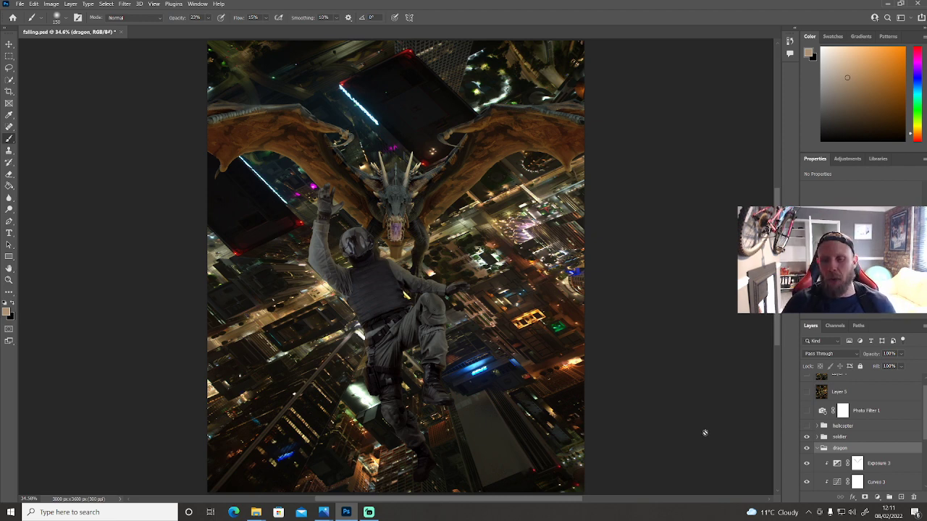
pyautogui.scroll(-3, 829, 456)
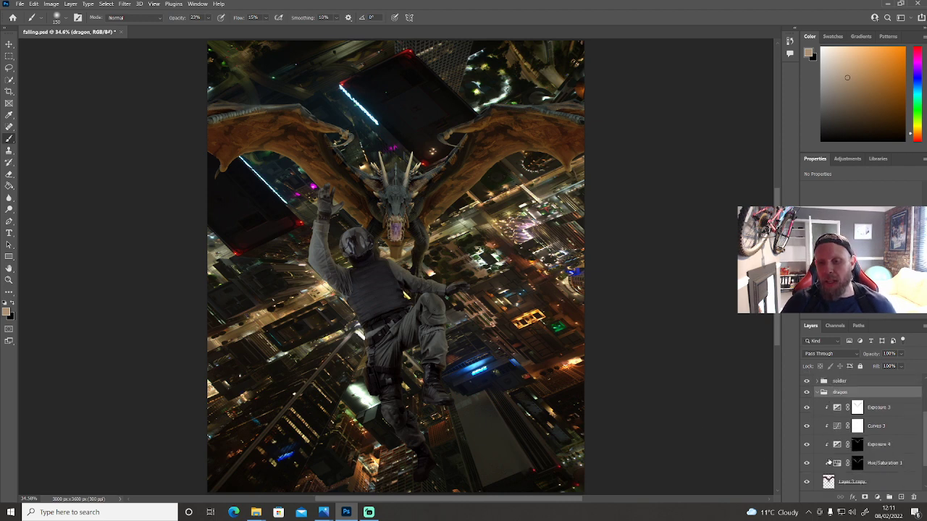
pyautogui.moveTo(806, 407); pyautogui.dragTo(806, 461)
pyautogui.click(807, 462)
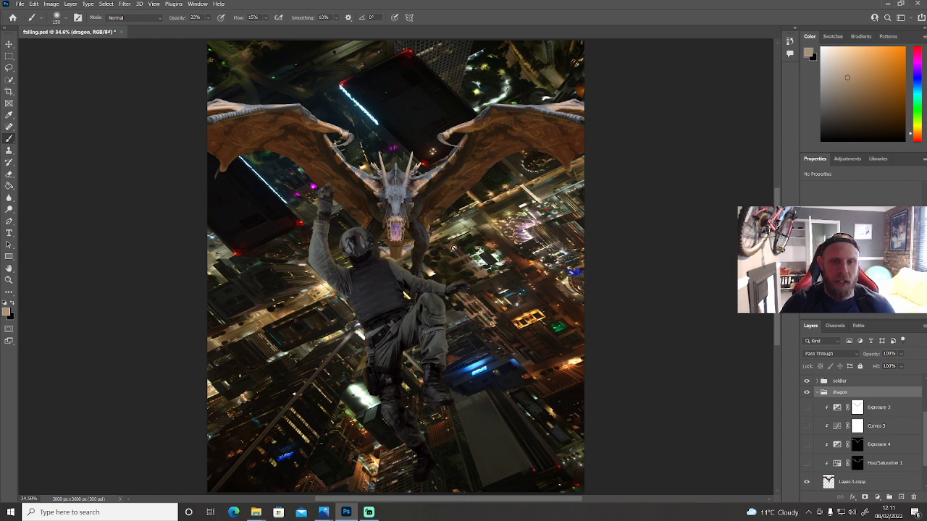
# - Turn on the dragon's Exposure 3 and Curves 3 adjustments, toggling Curves 3 to compare its effect on the colours
pyautogui.click(807, 408)
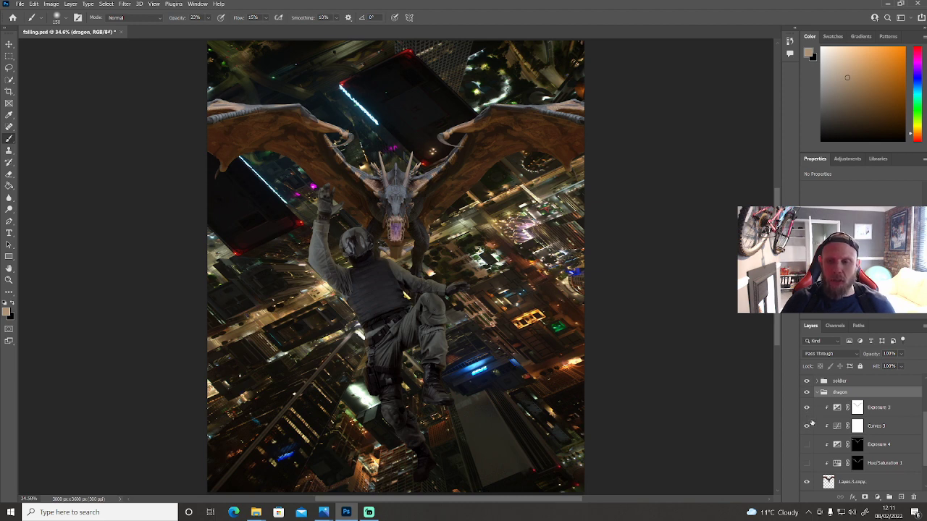
pyautogui.click(807, 426)
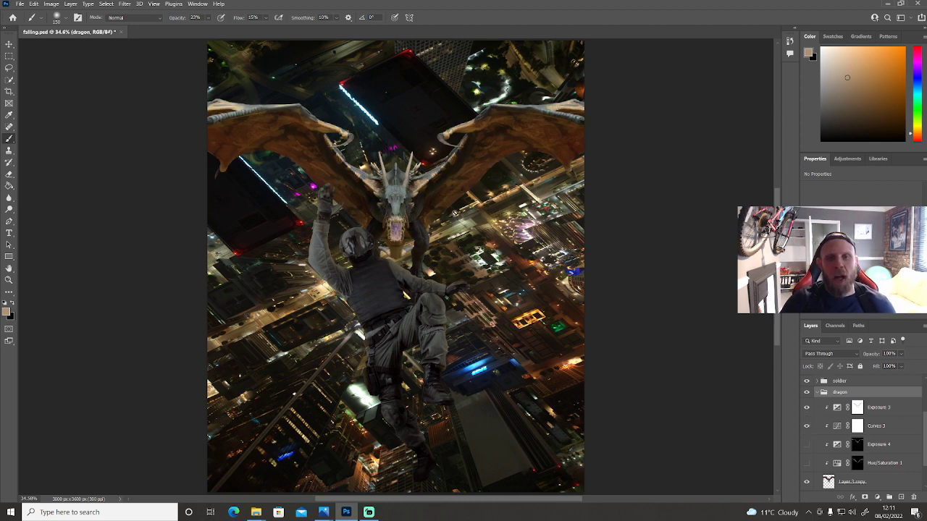
pyautogui.click(807, 426)
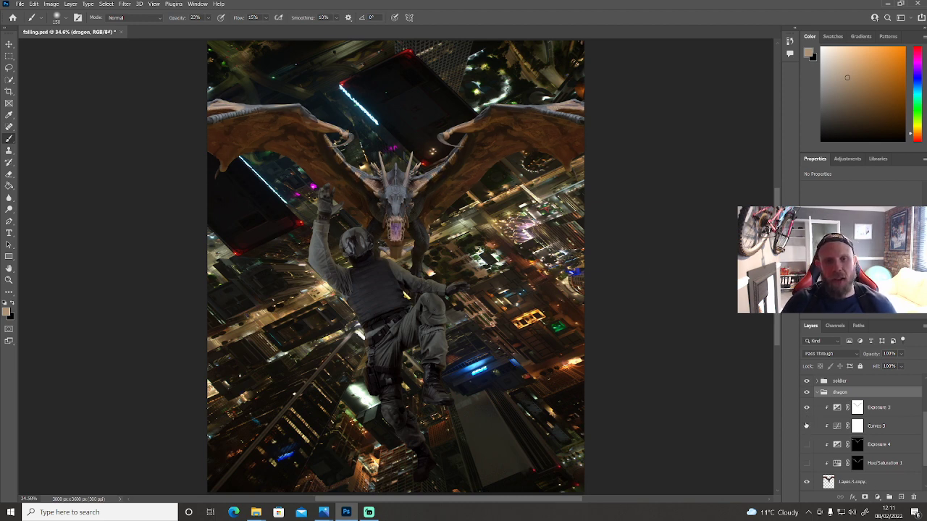
pyautogui.click(807, 426)
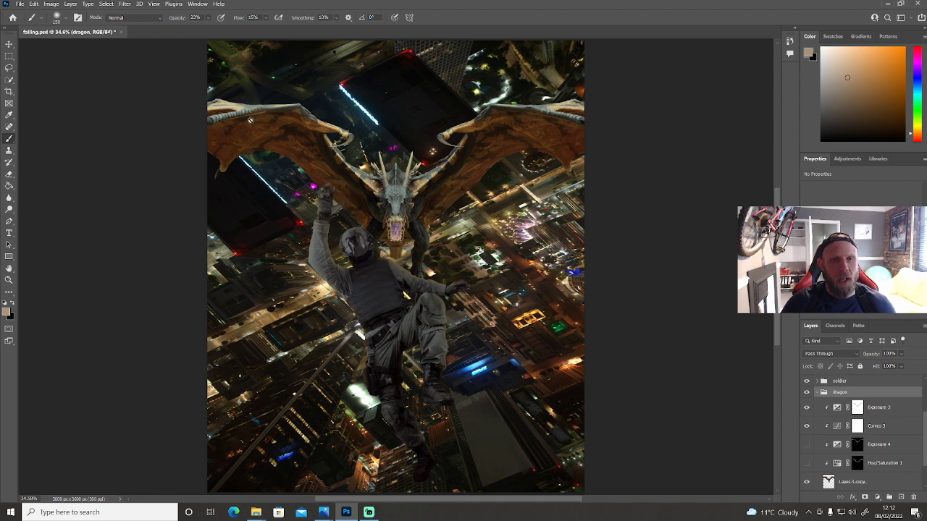
# - Toggle the dragon's masked Exposure 4 adjustment to compare its darkening, leaving it switched on
pyautogui.click(807, 444)
pyautogui.click(807, 444)
pyautogui.click(808, 443)
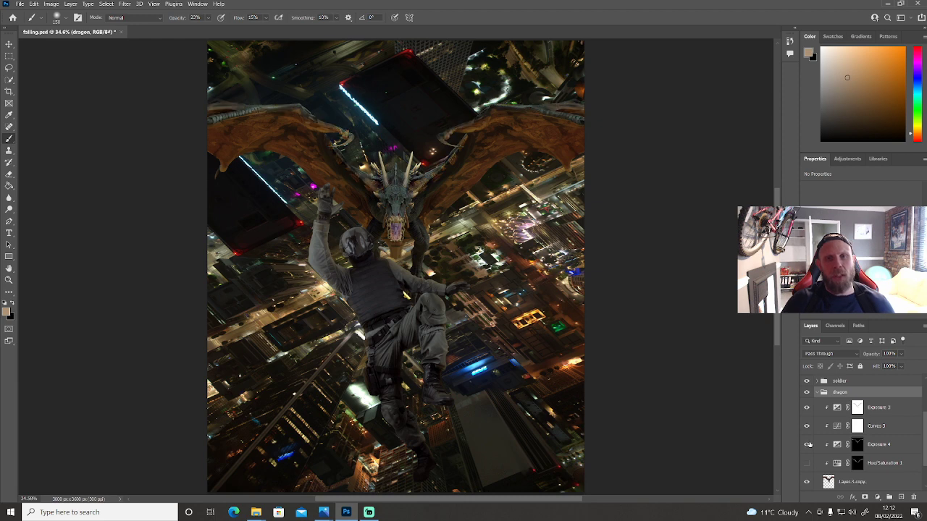
pyautogui.click(808, 444)
pyautogui.click(808, 444)
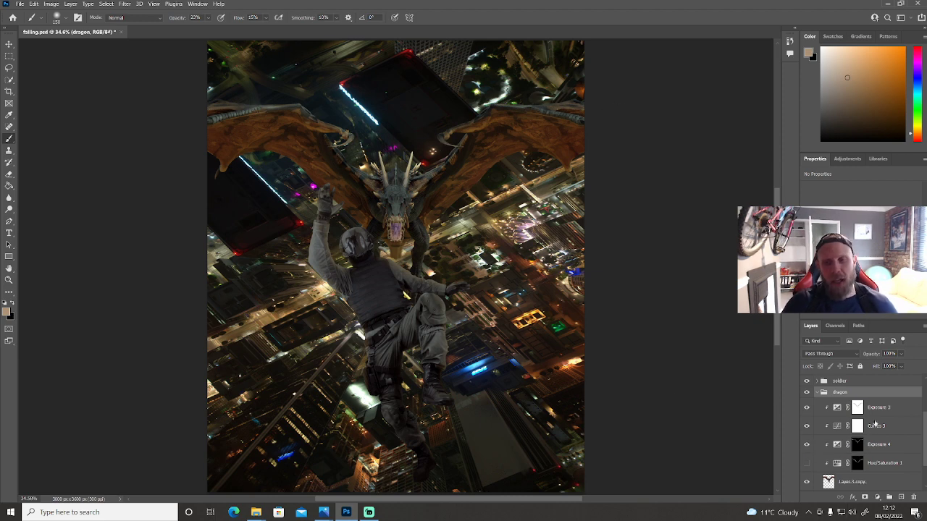
# - Turn on the dragon's Hue/Saturation 1 adjustment and open its properties, then collapse the dragon group
pyautogui.click(806, 464)
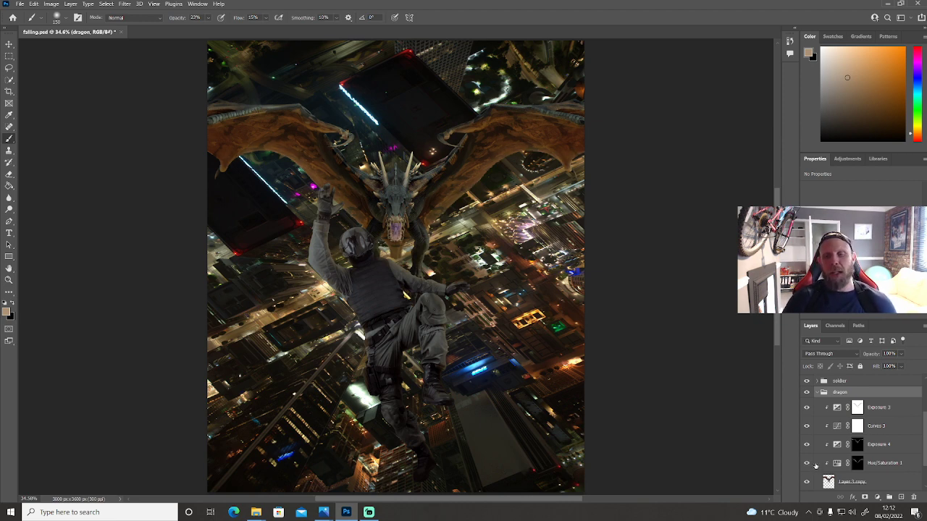
pyautogui.click(838, 463)
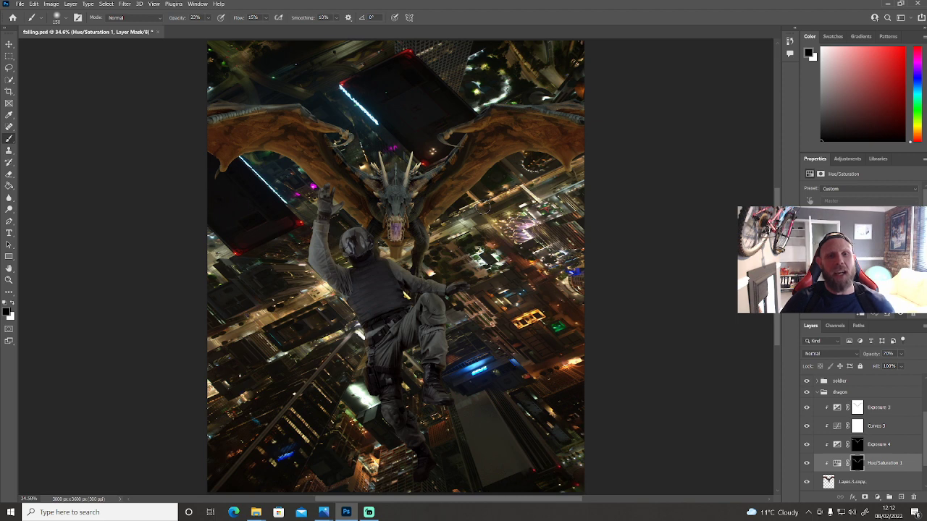
pyautogui.click(818, 393)
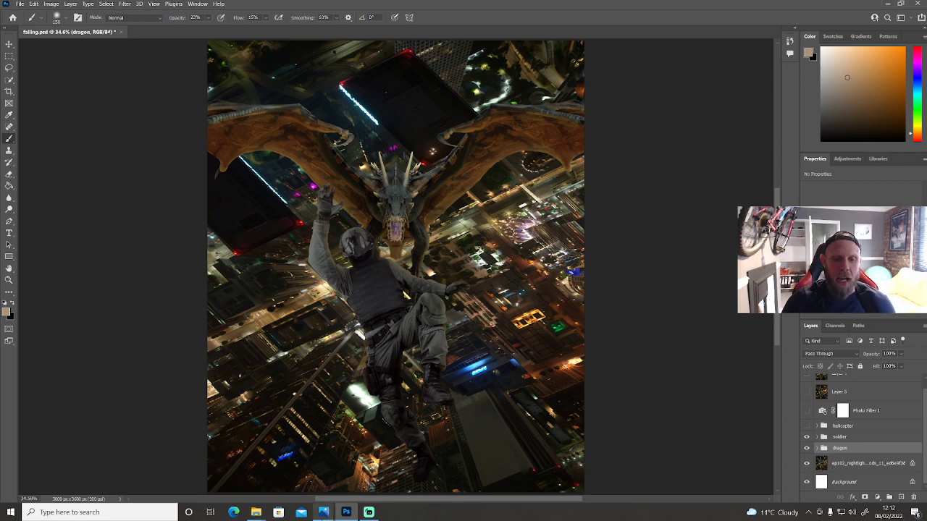
# - Switch to Photos to view the source aerial photo with the helicopter skid over the bridge, then close it
pyautogui.moveTo(323, 511)
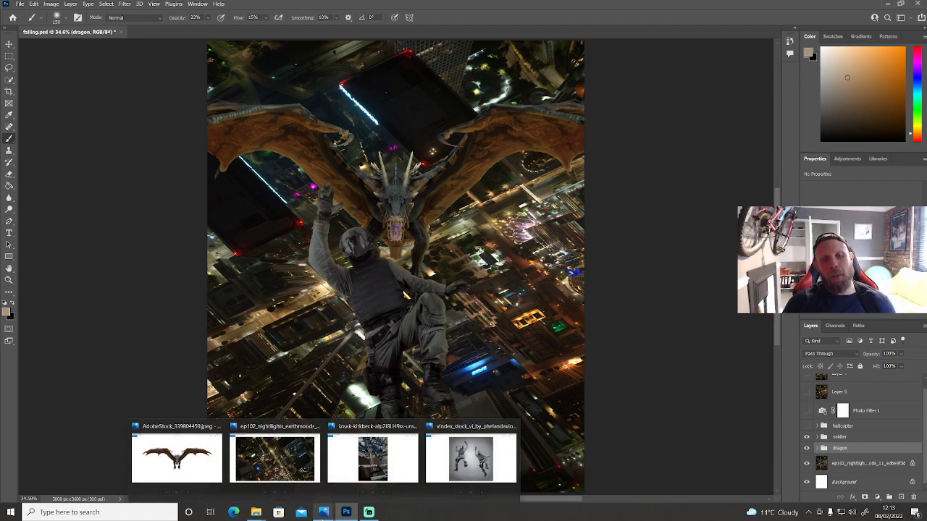
pyautogui.click(370, 457)
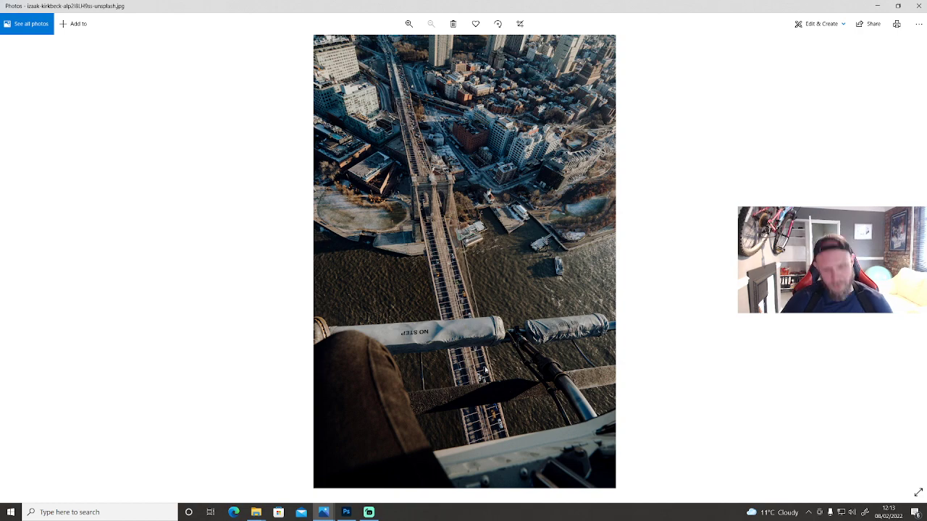
pyautogui.click(918, 6)
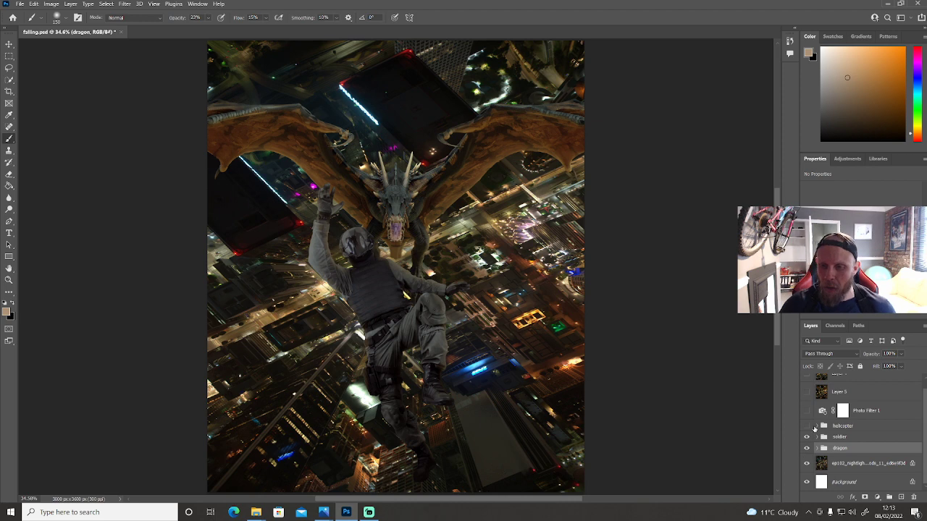
# - Show the helicopter group and expand it to reveal its clipped adjustment layers
pyautogui.click(807, 426)
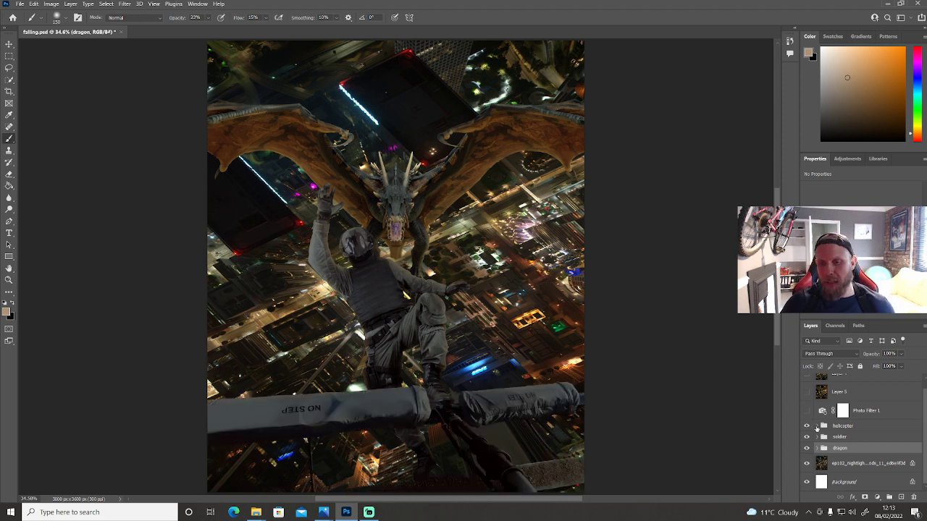
pyautogui.click(817, 426)
pyautogui.scroll(-3, 841, 436)
pyautogui.scroll(1, 839, 439)
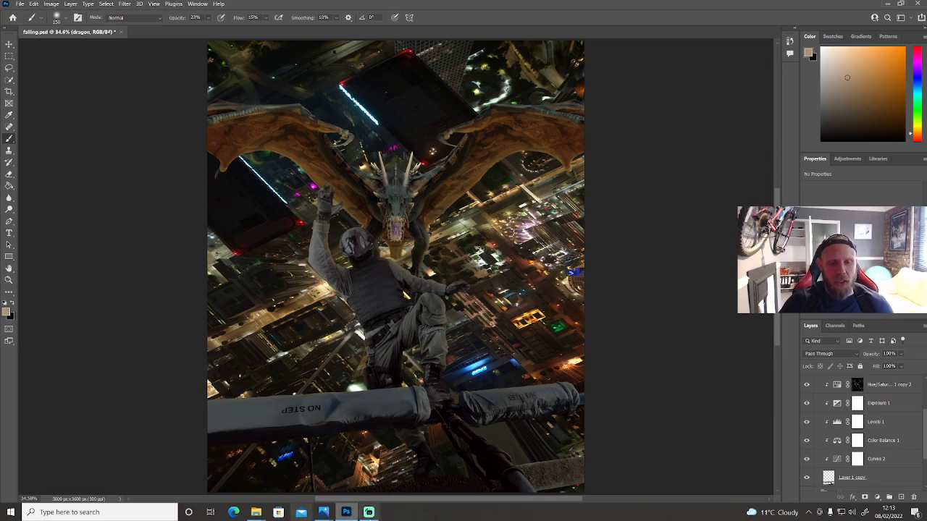
# - Hide all the helicopter's clipped adjustments, from Hue/Saturation 1 copy 2 down to Curves 2, to compare, and turn them back on
pyautogui.moveTo(328, 514)
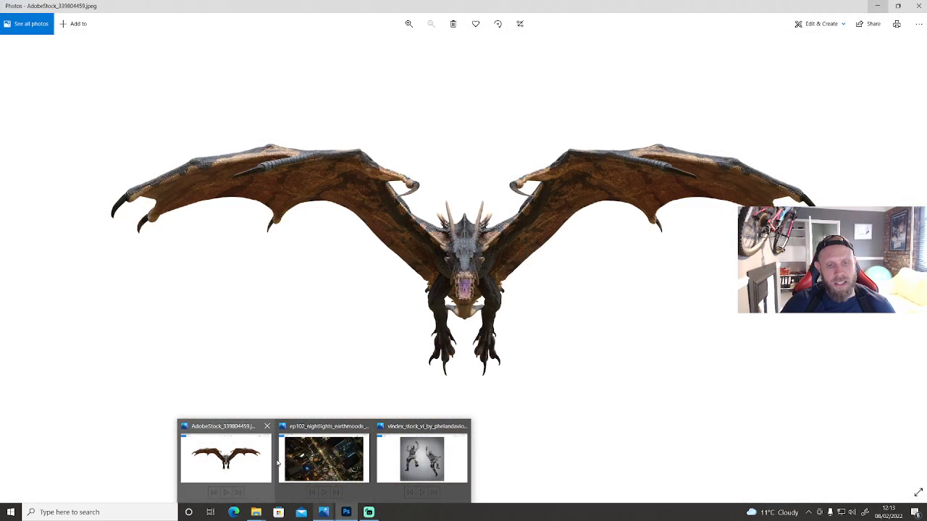
pyautogui.moveTo(434, 466)
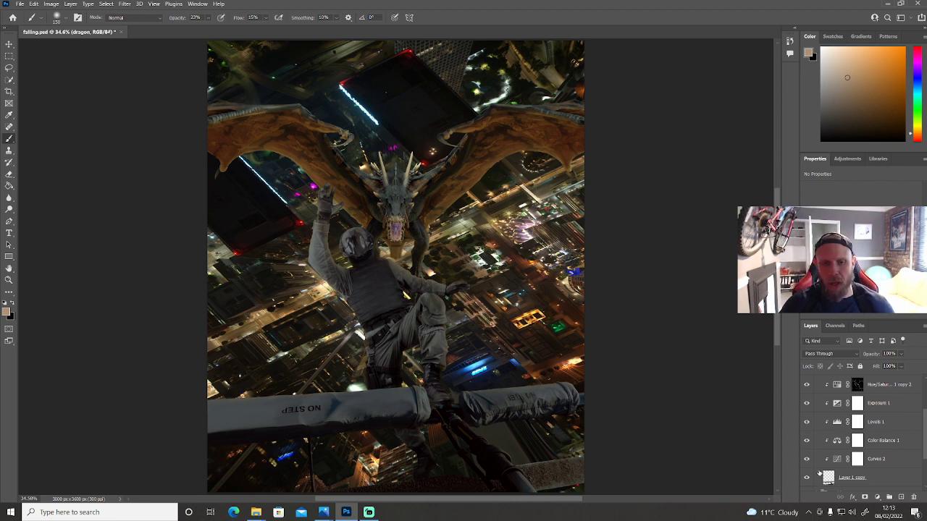
pyautogui.click(806, 384)
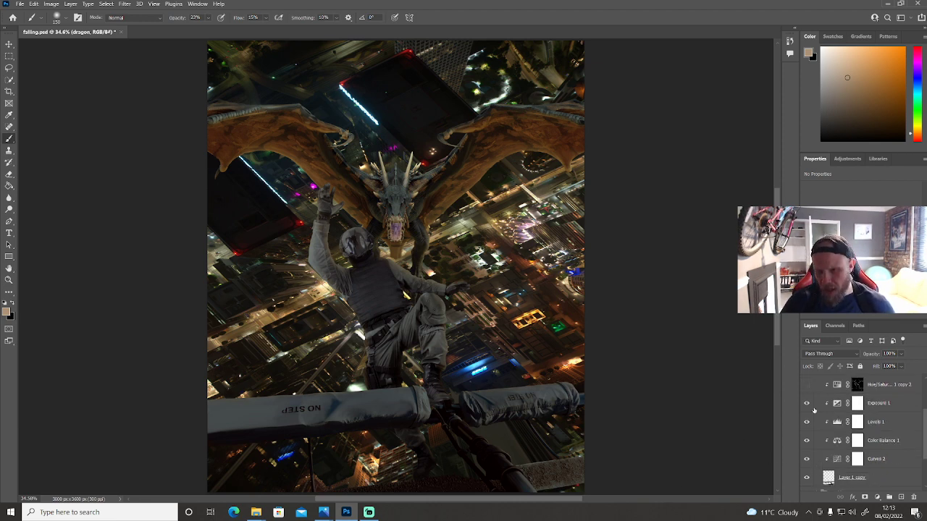
pyautogui.moveTo(807, 404); pyautogui.dragTo(808, 456)
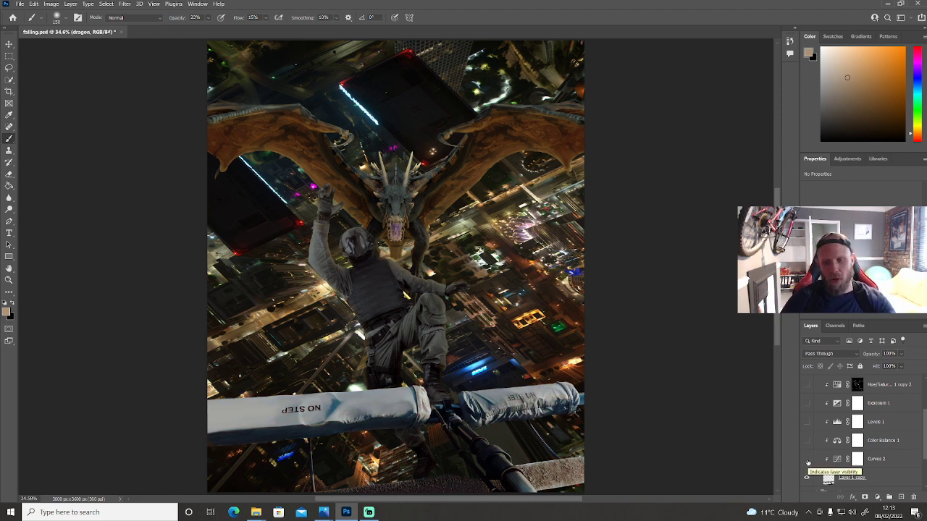
pyautogui.click(808, 403)
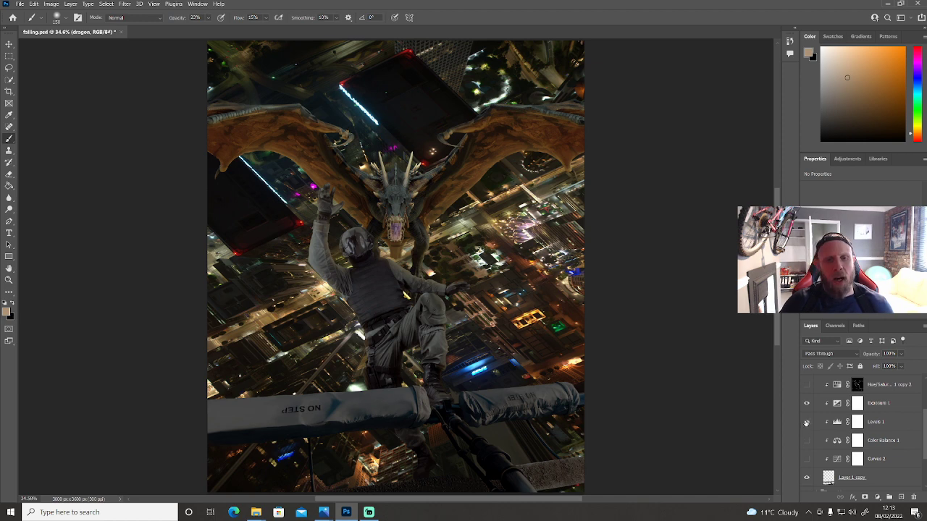
pyautogui.click(807, 422)
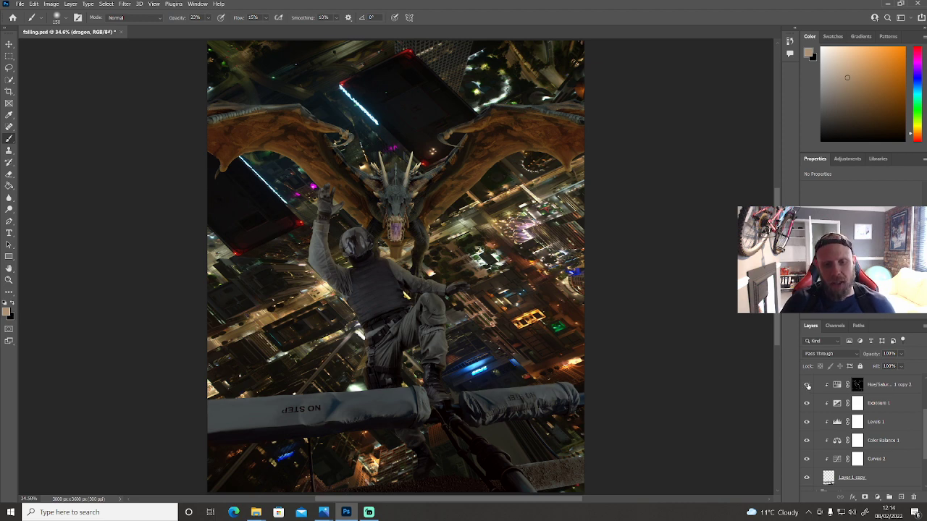
# - Inspect the helicopter skid up close, collapse the helicopter group, and fit the whole image in view
pyautogui.press('z')
pyautogui.click(513, 399)
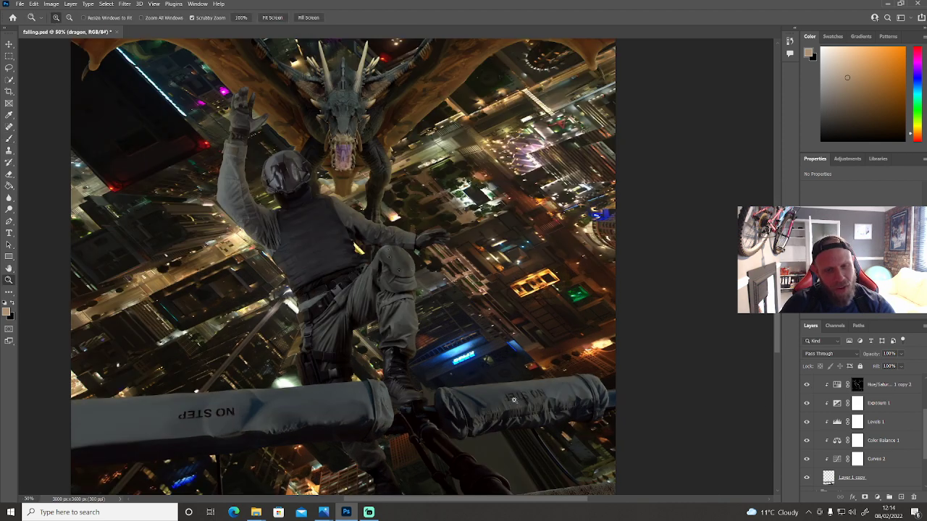
pyautogui.moveTo(514, 399); pyautogui.dragTo(536, 327)
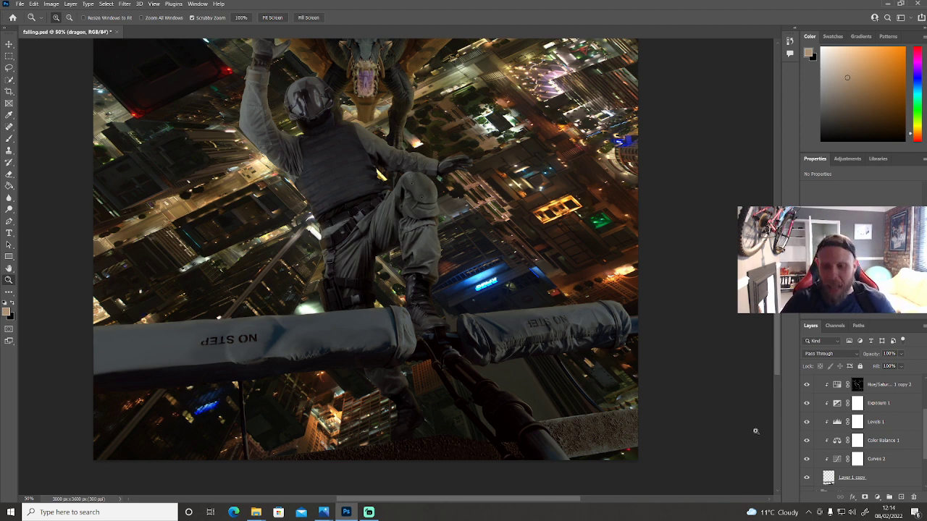
pyautogui.scroll(1, 841, 472)
pyautogui.click(805, 404)
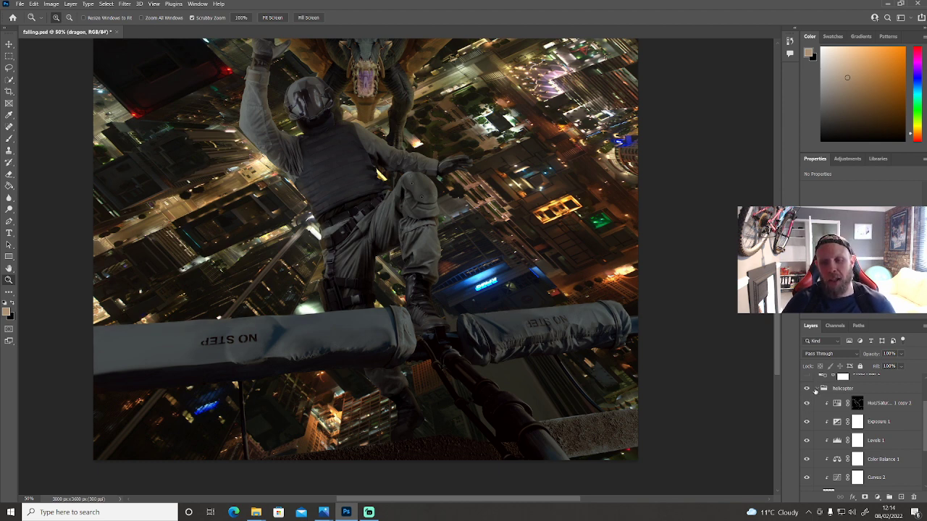
pyautogui.click(817, 388)
pyautogui.hotkey('ctrl', '0')
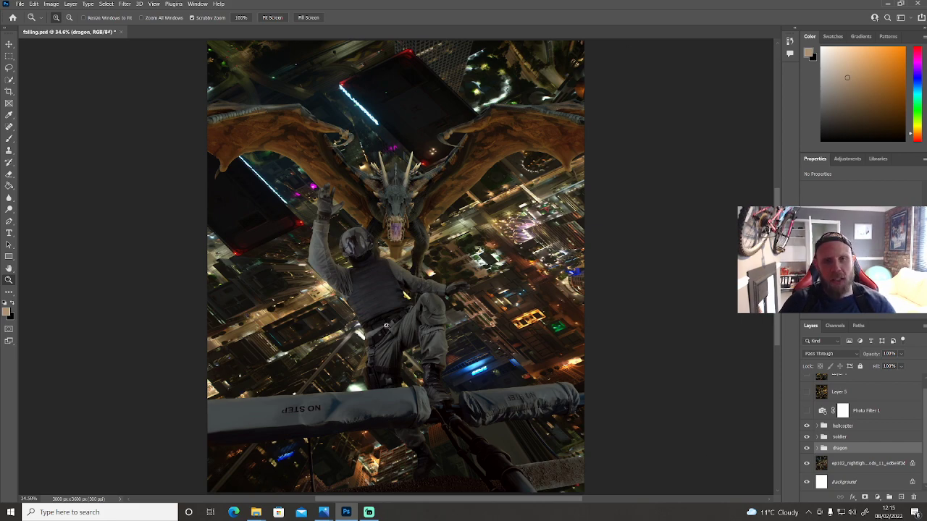
# - Examine the soldier, the surrounding city lights and the dragon in close-up, and return to the full image
pyautogui.click(381, 302)
pyautogui.click(380, 302)
pyautogui.click(379, 304)
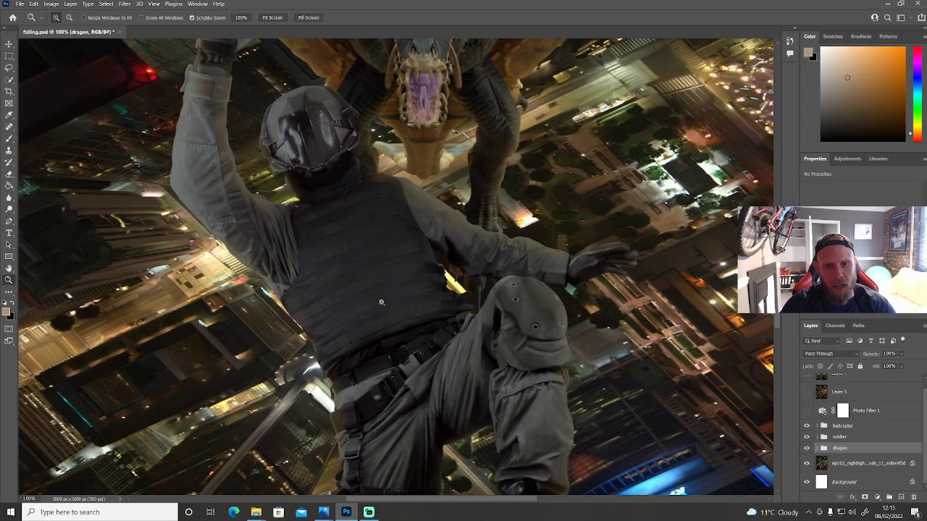
pyautogui.click(379, 304)
pyautogui.moveTo(394, 254); pyautogui.dragTo(276, 325)
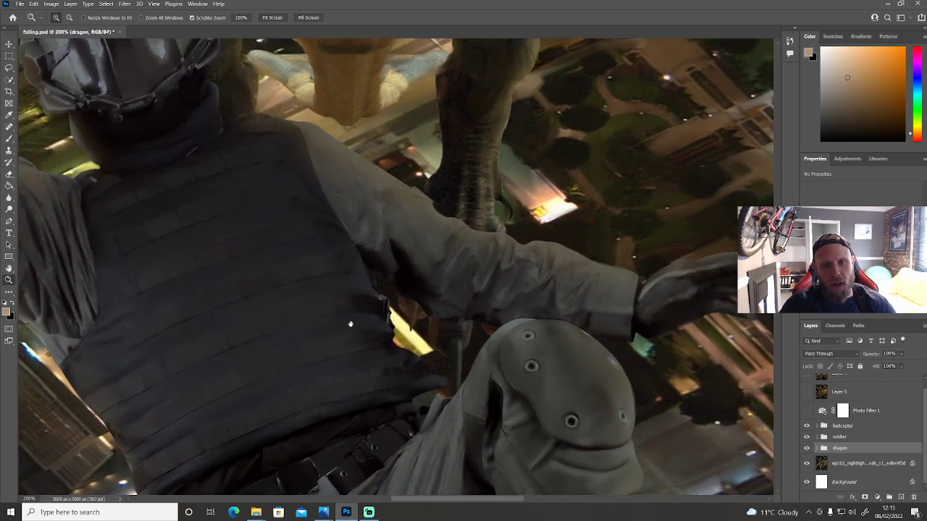
pyautogui.moveTo(351, 325); pyautogui.dragTo(416, 195)
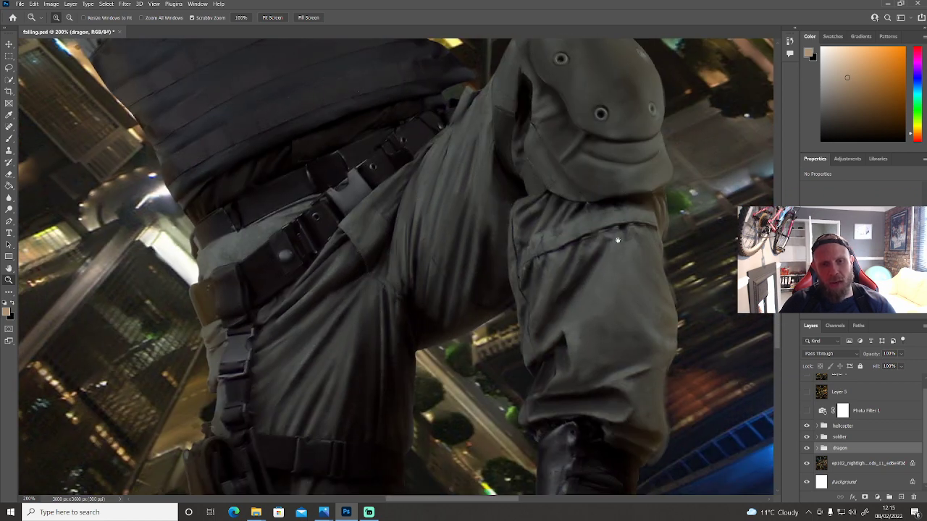
pyautogui.moveTo(648, 165); pyautogui.dragTo(100, 435)
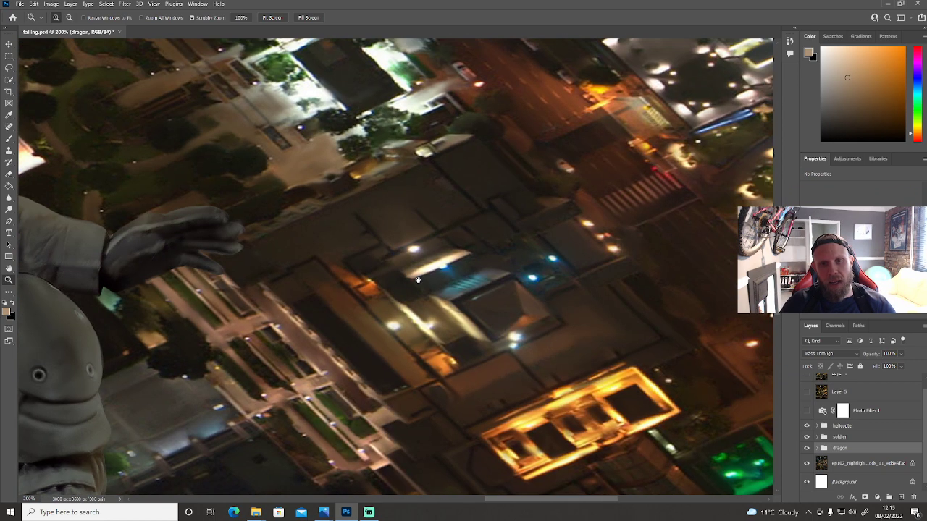
pyautogui.keyDown('alt'); pyautogui.click(559, 152); pyautogui.keyUp('alt')
pyautogui.scroll(5, 559, 193)
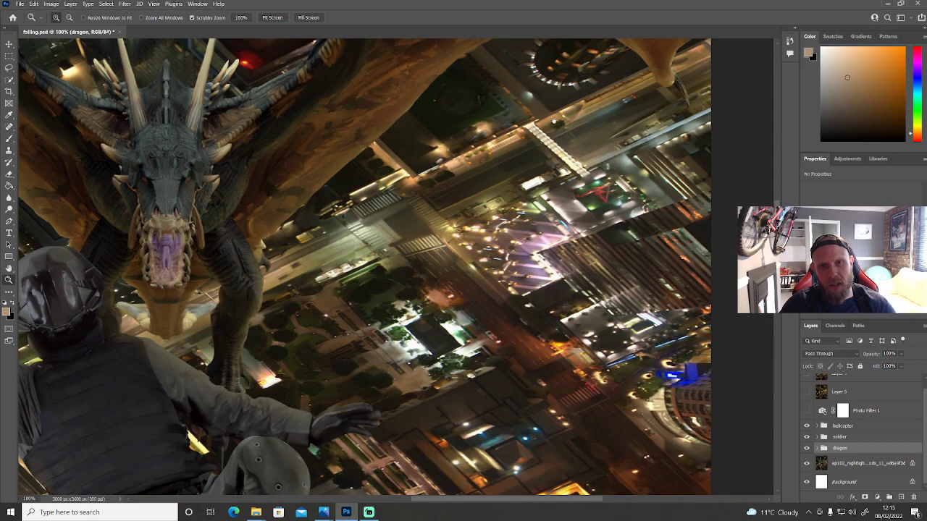
pyautogui.moveTo(587, 89); pyautogui.dragTo(550, 218)
pyautogui.moveTo(361, 197); pyautogui.dragTo(724, 176)
pyautogui.moveTo(330, 198); pyautogui.dragTo(627, 150)
pyautogui.hotkey('ctrl', '0')
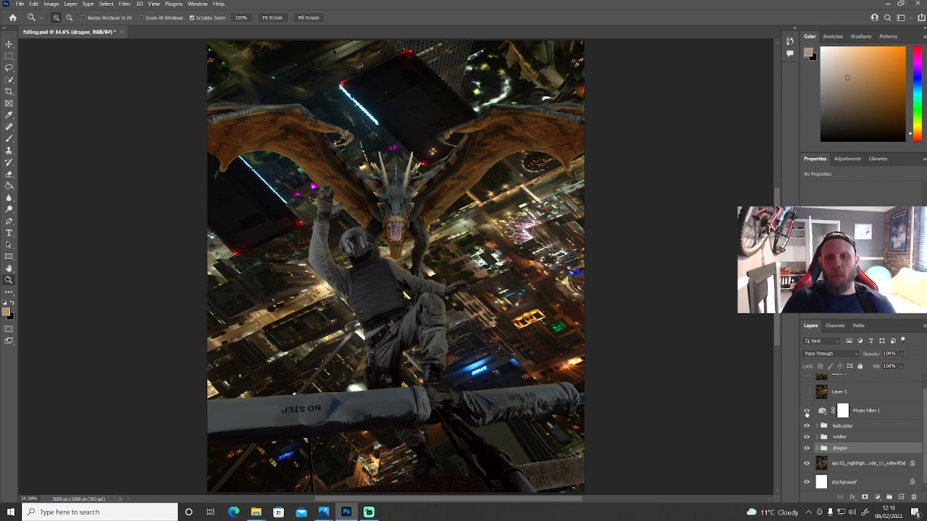
# - Turn on the Photo Filter 1 adjustment, open its properties, and compare the image with and without it
pyautogui.click(806, 412)
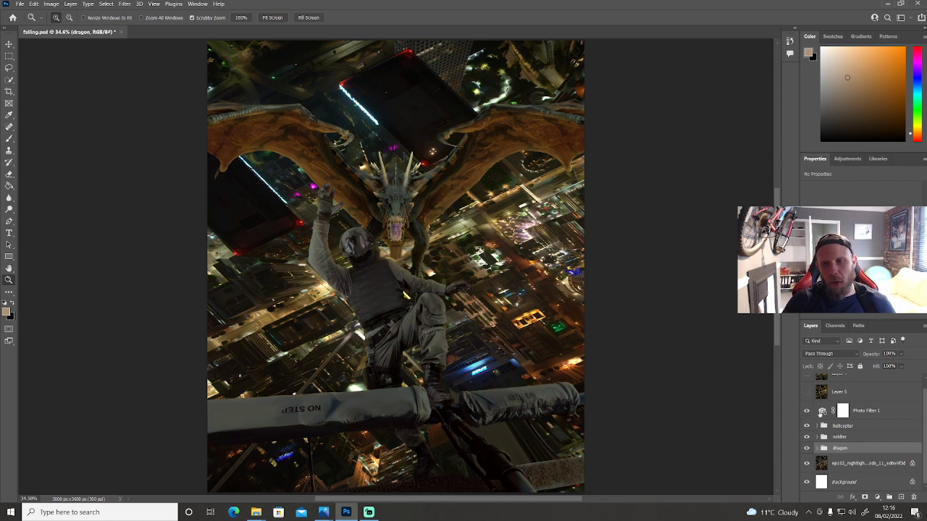
pyautogui.click(822, 412)
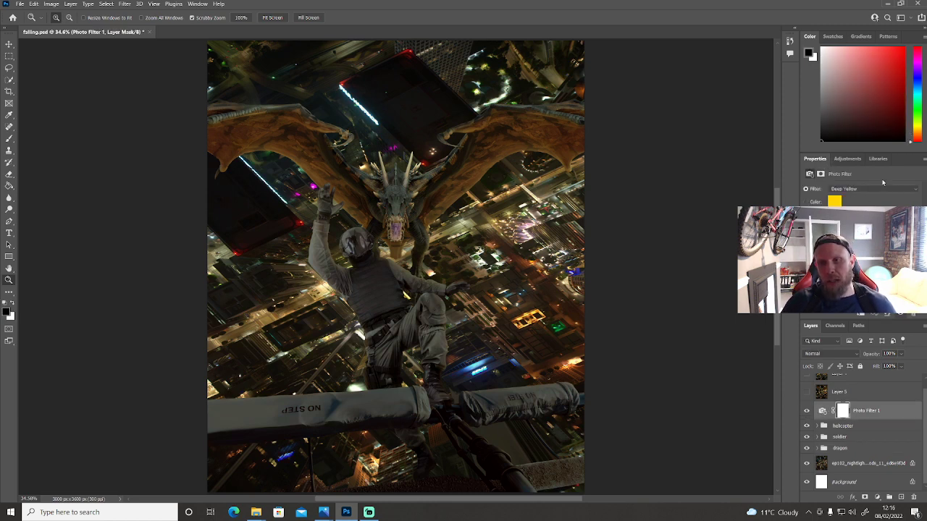
pyautogui.click(806, 411)
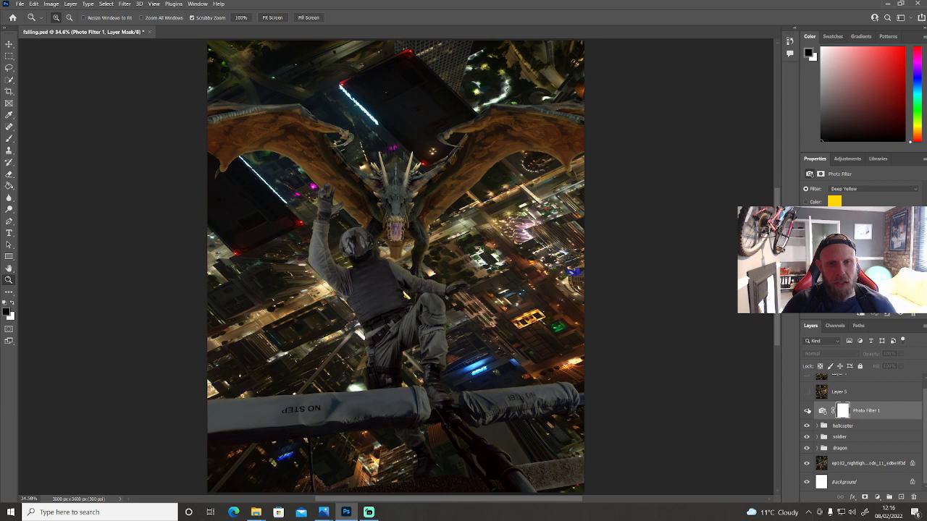
pyautogui.click(806, 411)
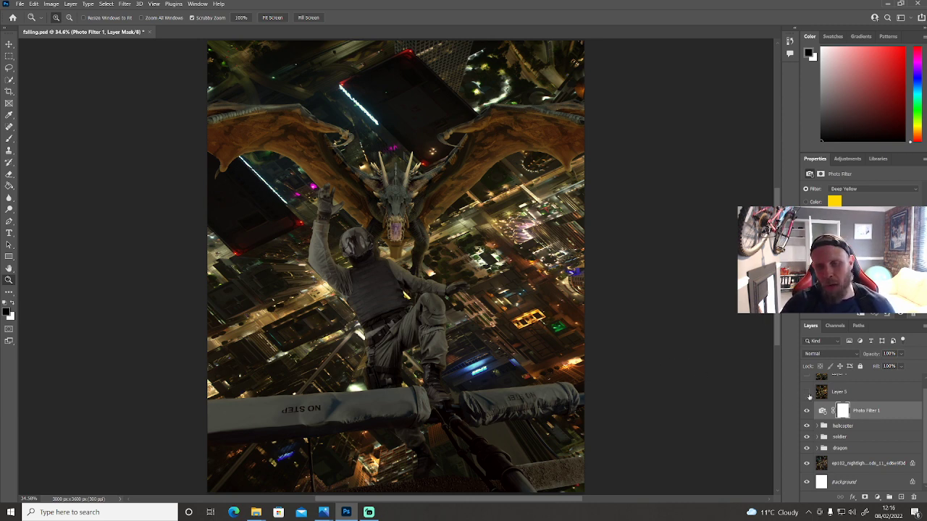
# - Show Layer 5 and toggle it off and on to compare its warmer colour grade, leaving it visible
pyautogui.click(805, 392)
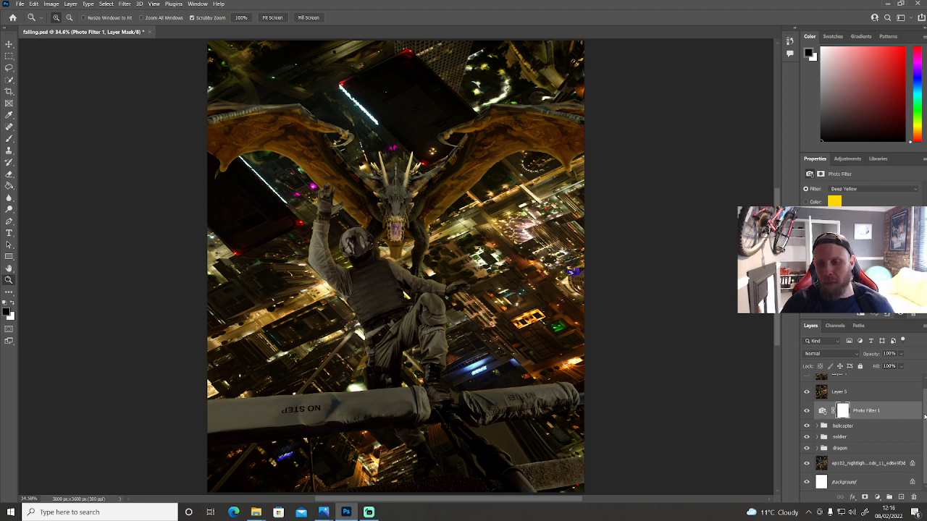
pyautogui.moveTo(924, 417); pyautogui.dragTo(924, 407)
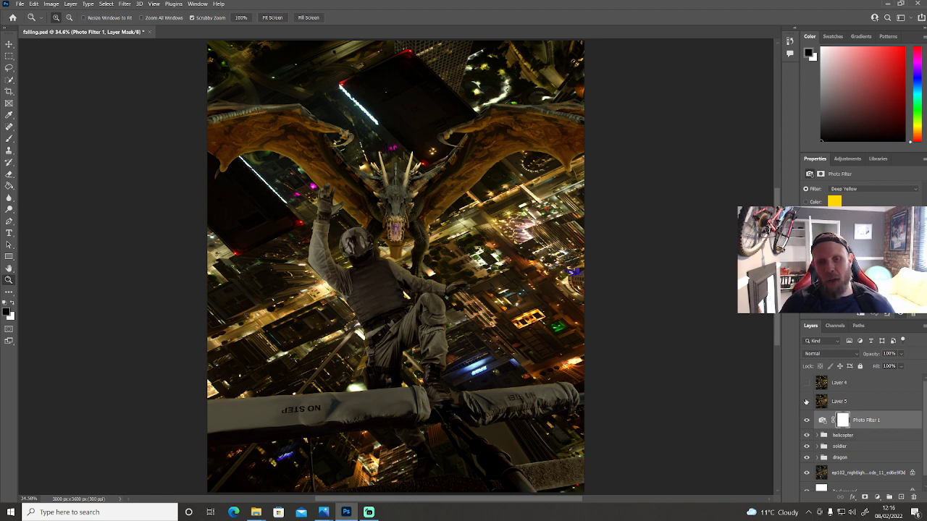
pyautogui.click(805, 402)
pyautogui.click(805, 401)
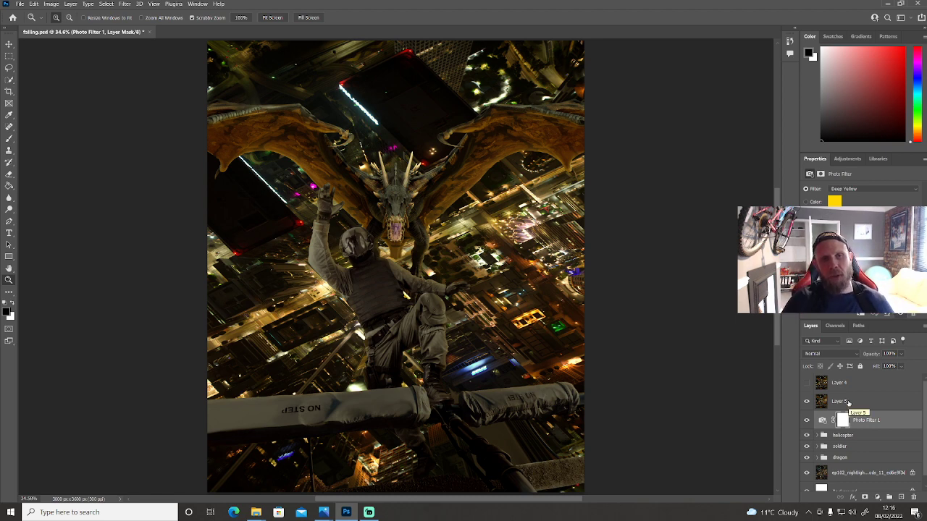
# - Open the Camera Raw Filter to view its adjustment sections, and close it discarding any changes
pyautogui.click(125, 4)
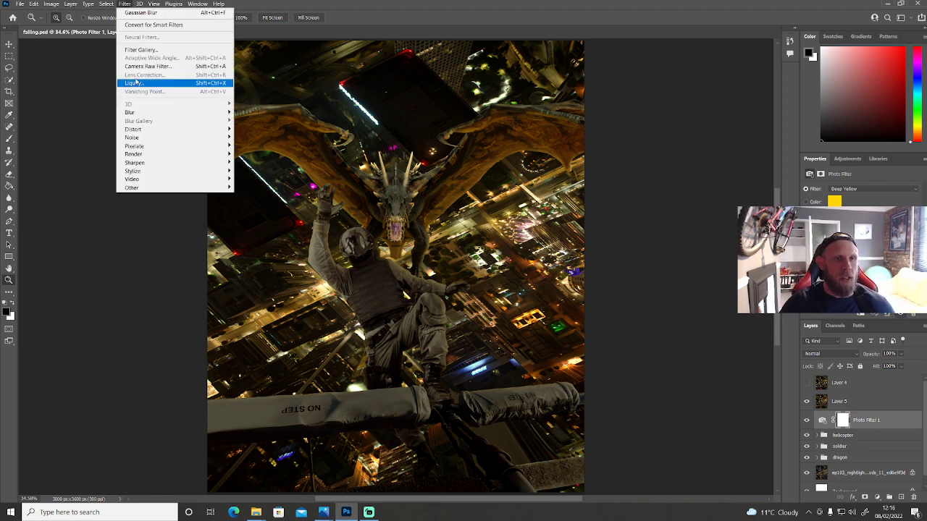
pyautogui.click(136, 82)
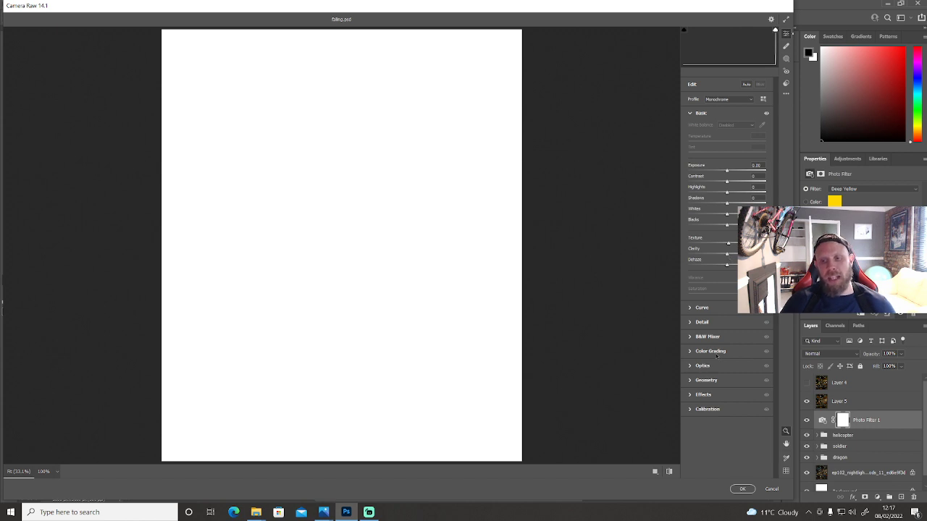
pyautogui.click(771, 489)
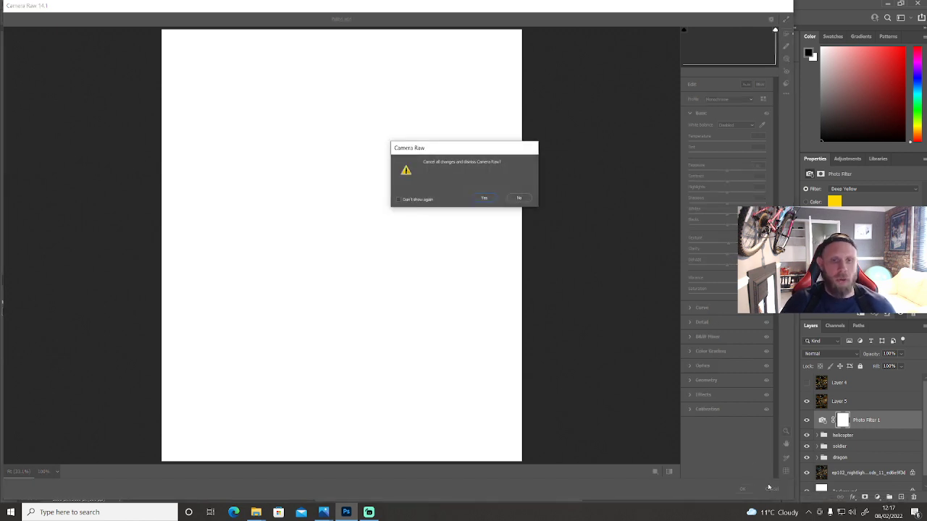
pyautogui.click(492, 199)
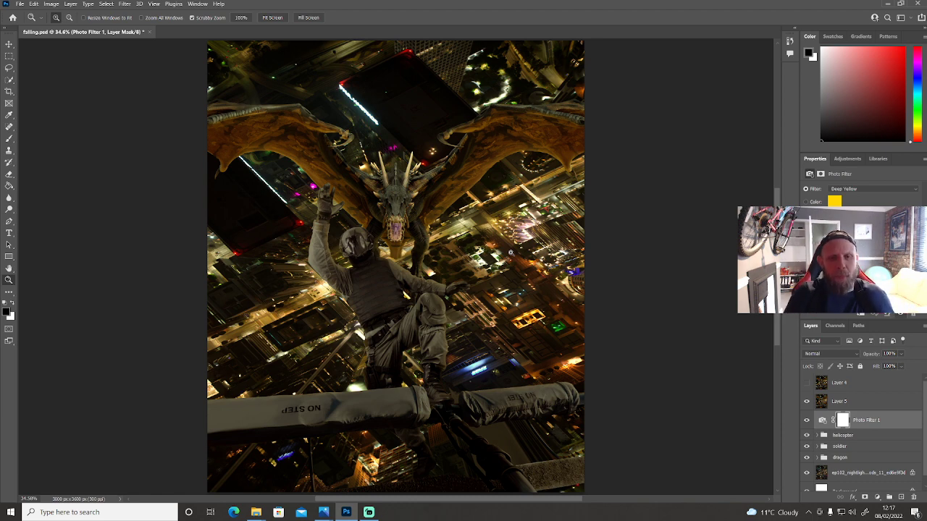
# - Show Layer 4 above Layer 5 and enlarge the image to 50% to inspect the result
pyautogui.click(807, 383)
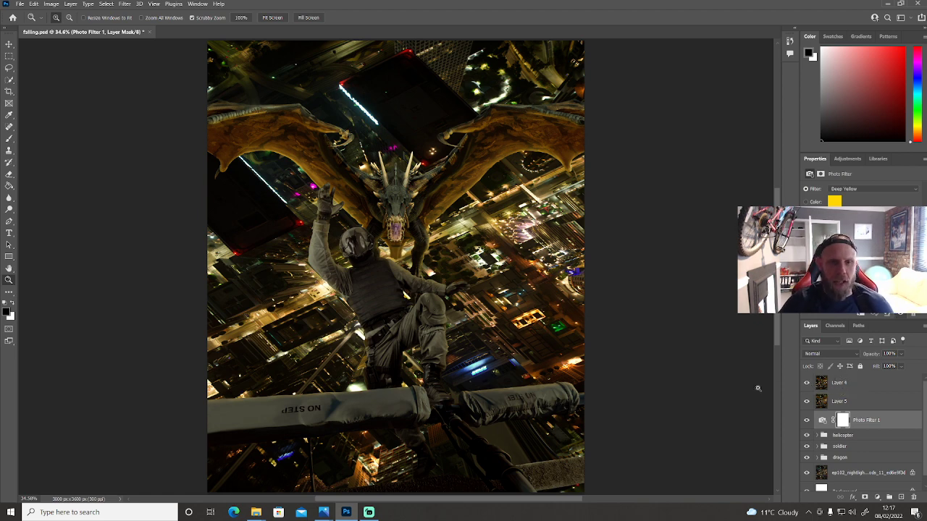
pyautogui.hotkey('ctrl', '+')
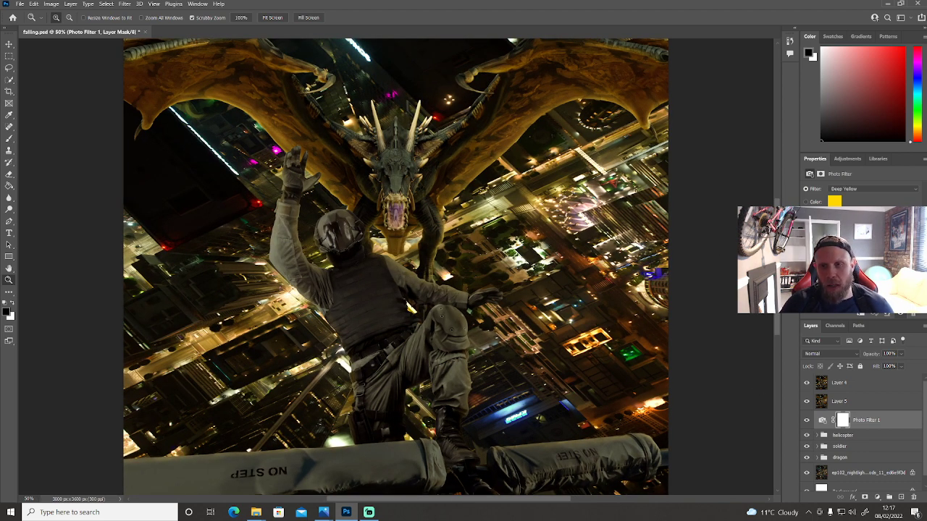
pyautogui.scroll(-1, 308, 232)
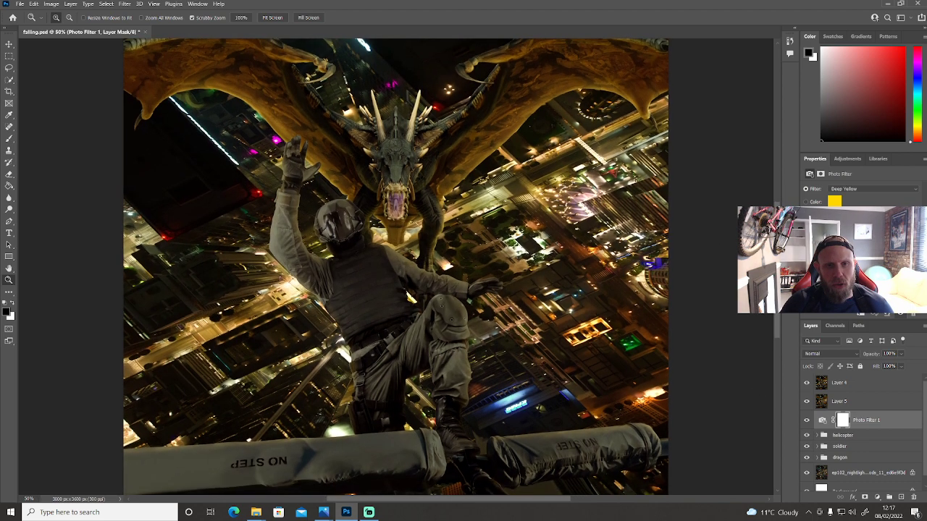
# - Toggle Layer 4 off and on repeatedly to compare its effect, leave it visible and make it the active layer
pyautogui.click(811, 385)
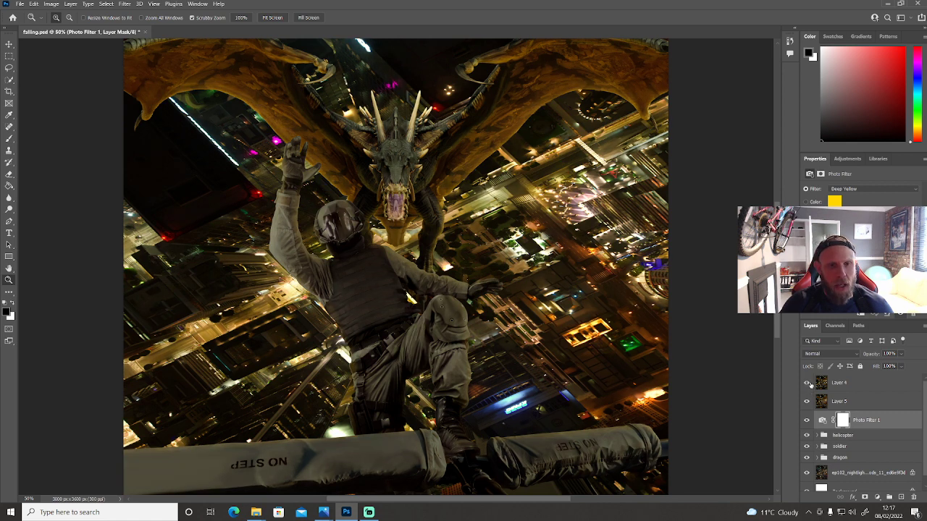
pyautogui.click(810, 385)
pyautogui.click(811, 385)
pyautogui.click(811, 385)
pyautogui.click(811, 385)
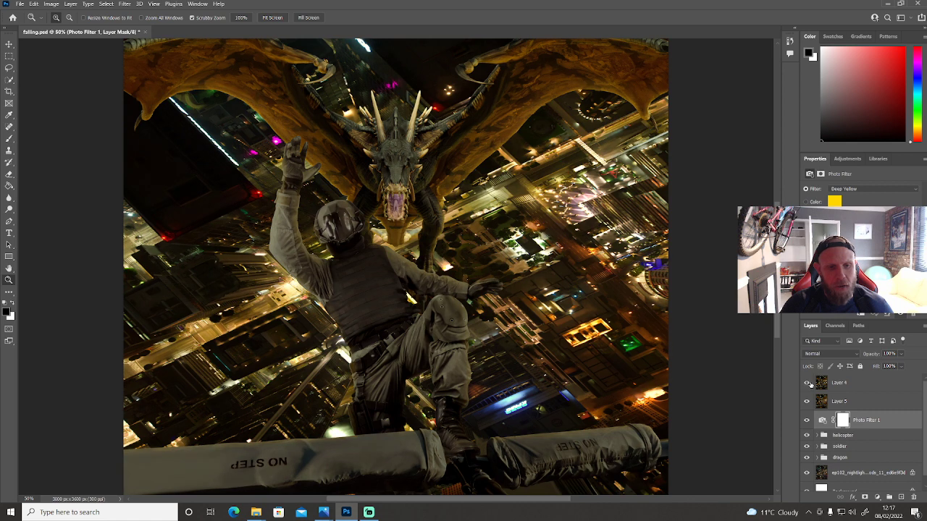
pyautogui.click(811, 385)
pyautogui.click(811, 385)
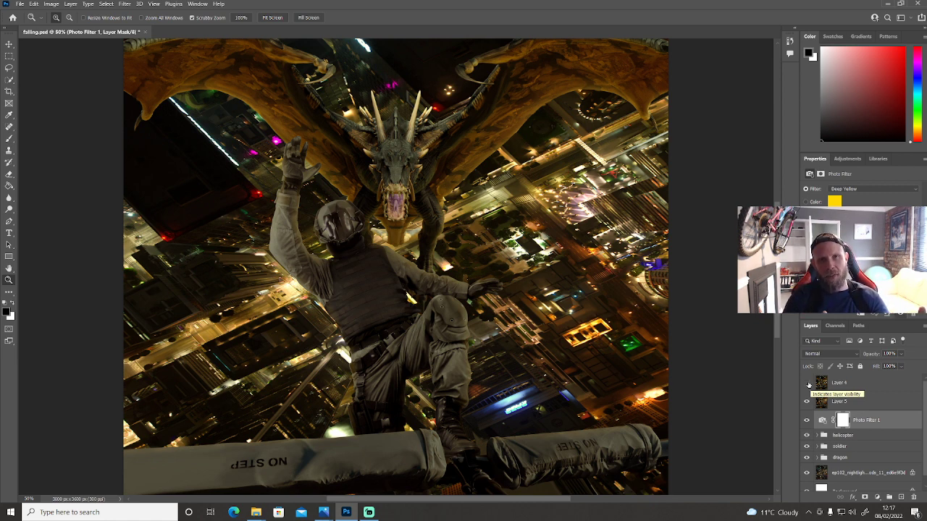
pyautogui.click(807, 383)
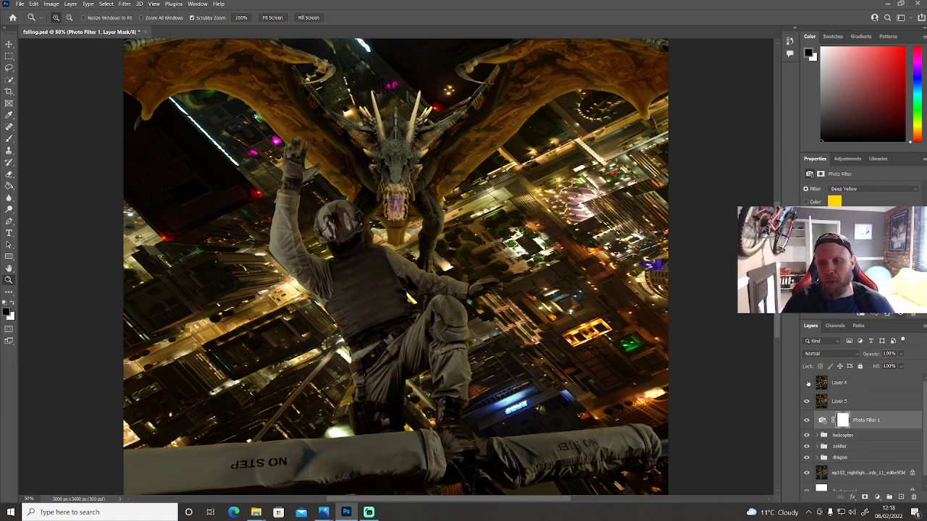
pyautogui.click(857, 384)
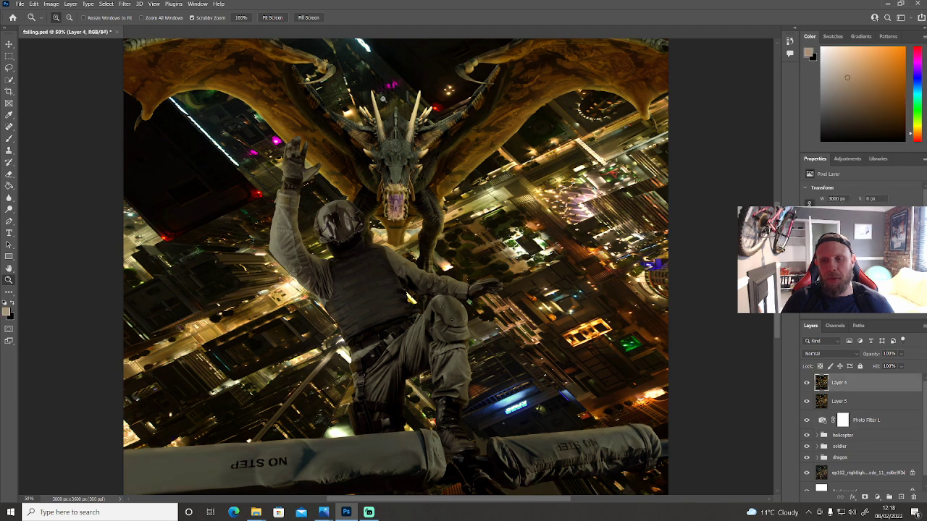
# - Try raising the Yellows luminance in the Color Mixer of the Camera Raw Filter on Layer 4, and discard the changes
pyautogui.click(126, 5)
pyautogui.click(145, 67)
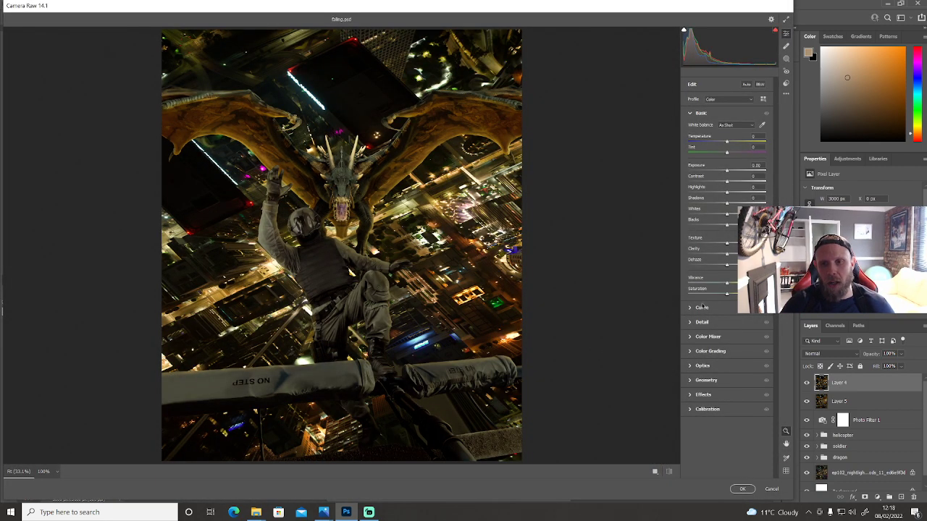
pyautogui.click(713, 338)
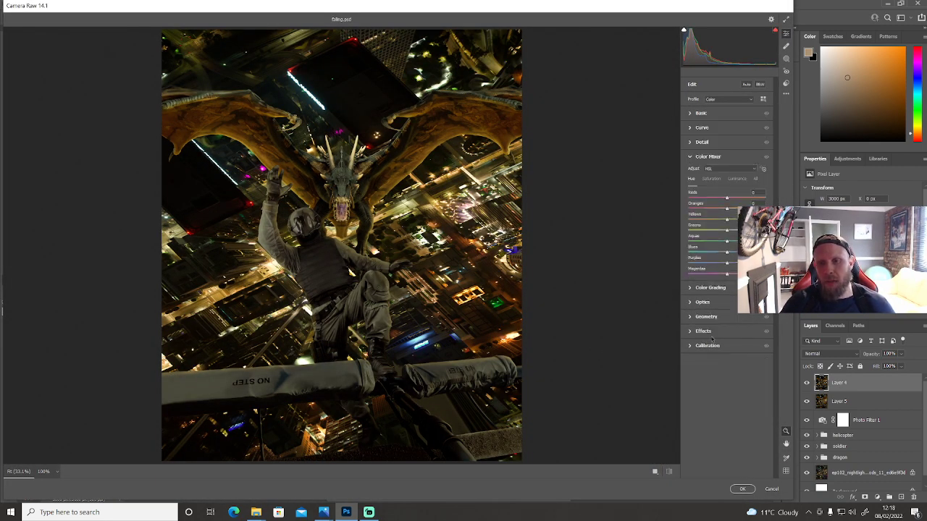
pyautogui.click(738, 180)
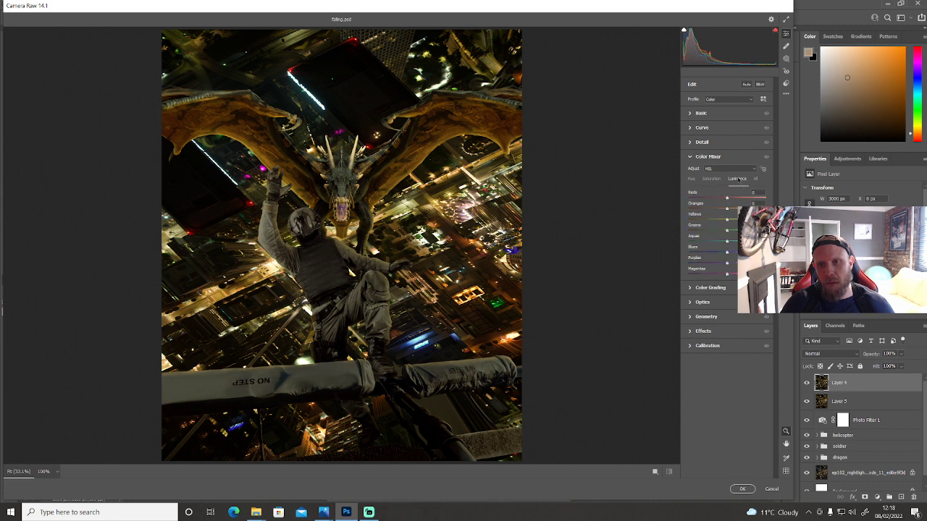
pyautogui.moveTo(727, 221); pyautogui.dragTo(742, 221)
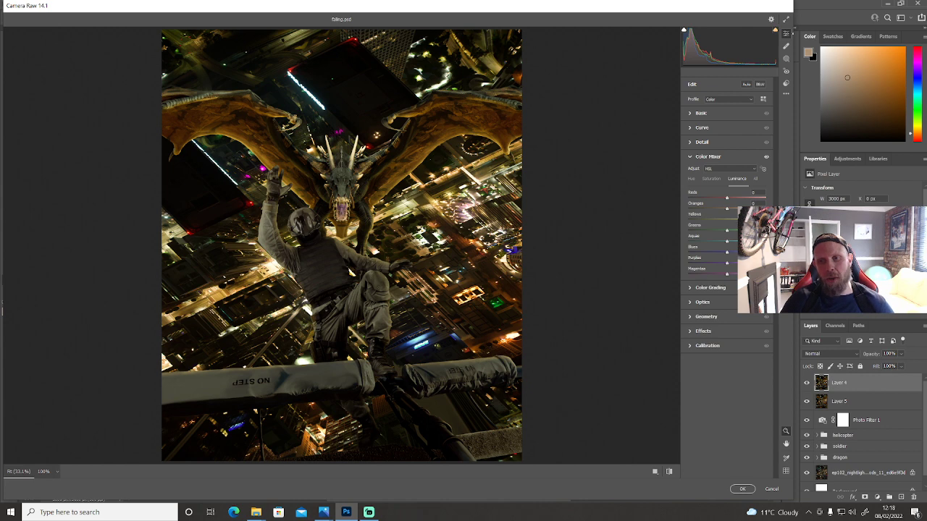
pyautogui.moveTo(748, 220); pyautogui.dragTo(748, 221)
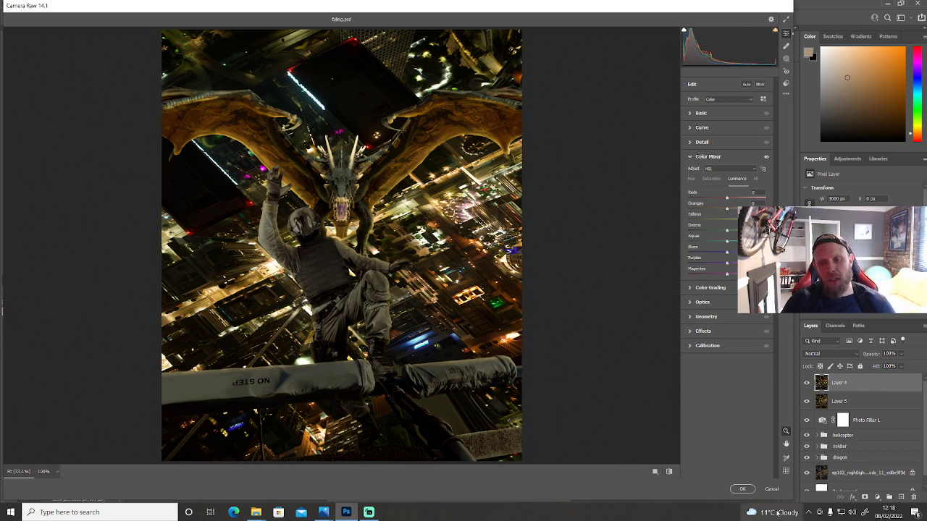
pyautogui.click(760, 489)
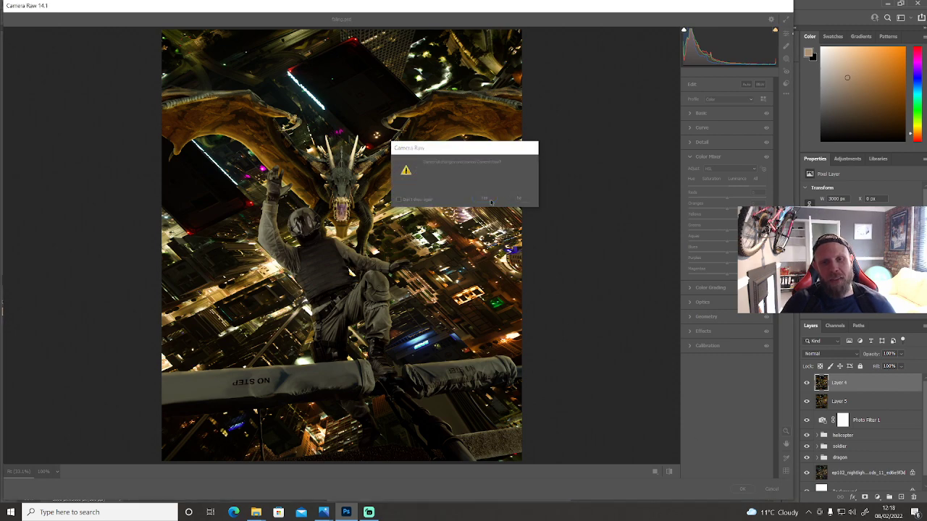
pyautogui.click(487, 199)
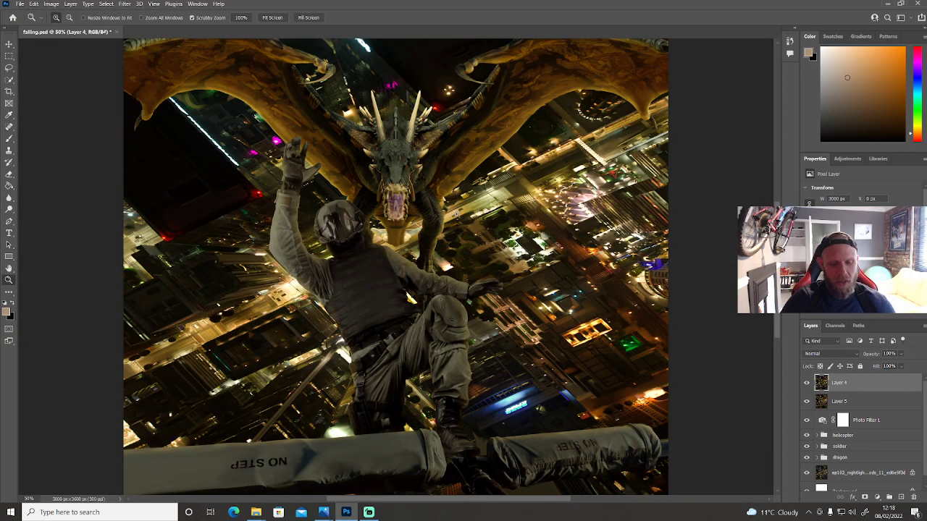
pyautogui.hotkey('ctrl', '0')
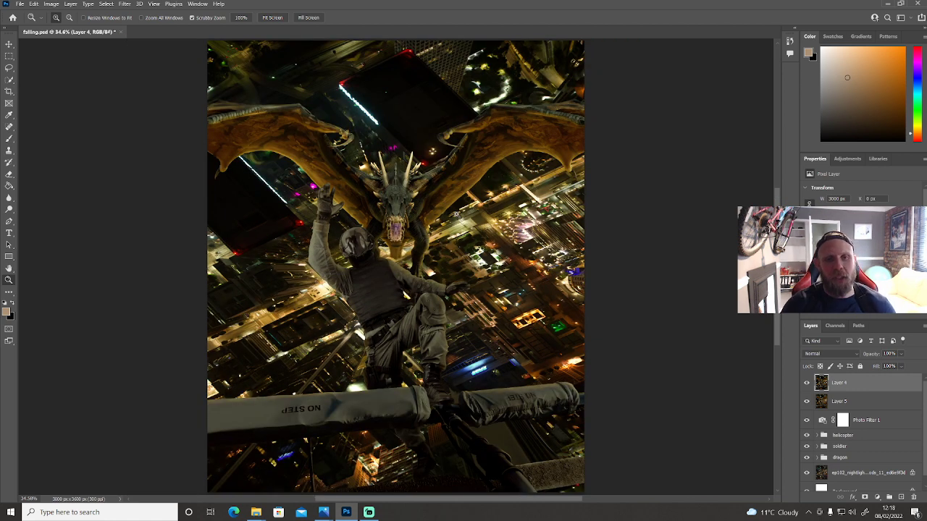